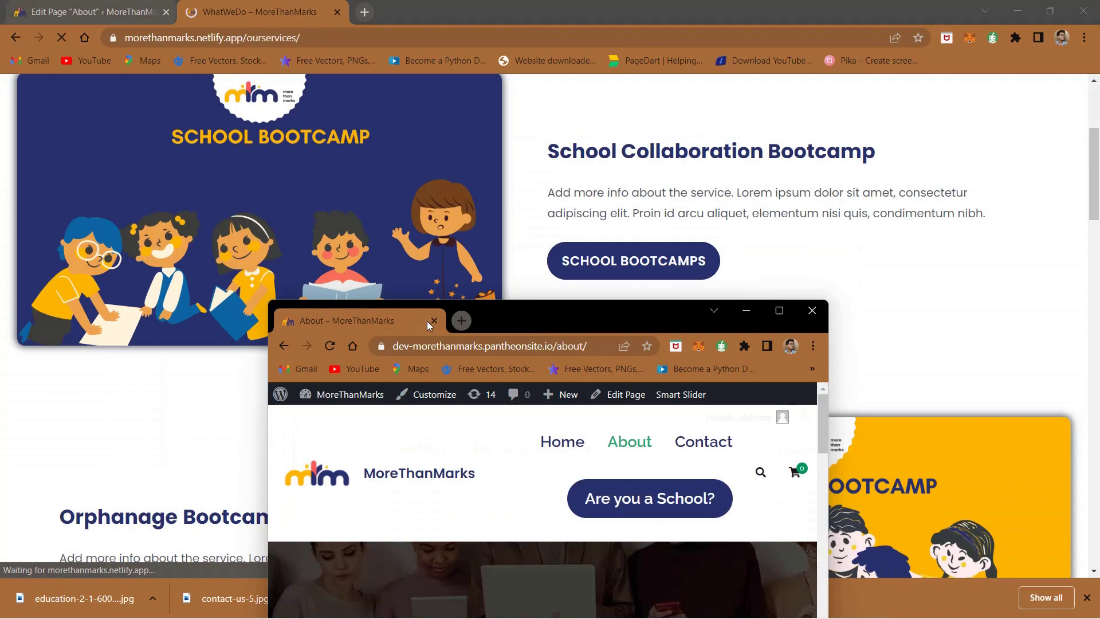
- Dock the separate About page window as a tab in the main browser window and view its About Us section
drag(378, 324, 264, 11)
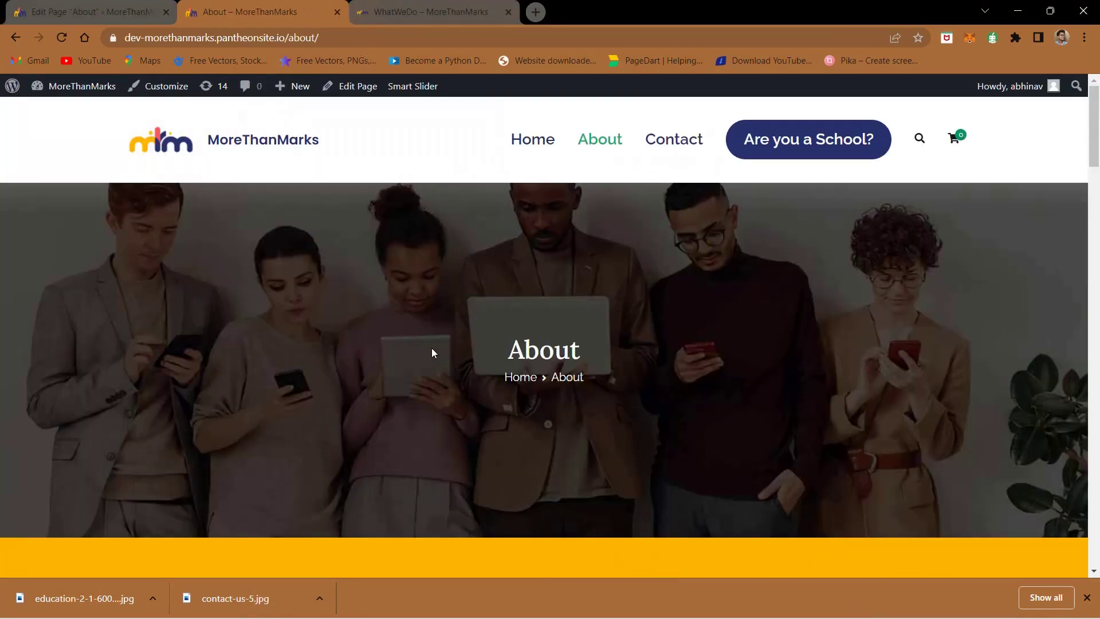
scroll(431, 349, down, 10)
scroll(484, 371, down, 6)
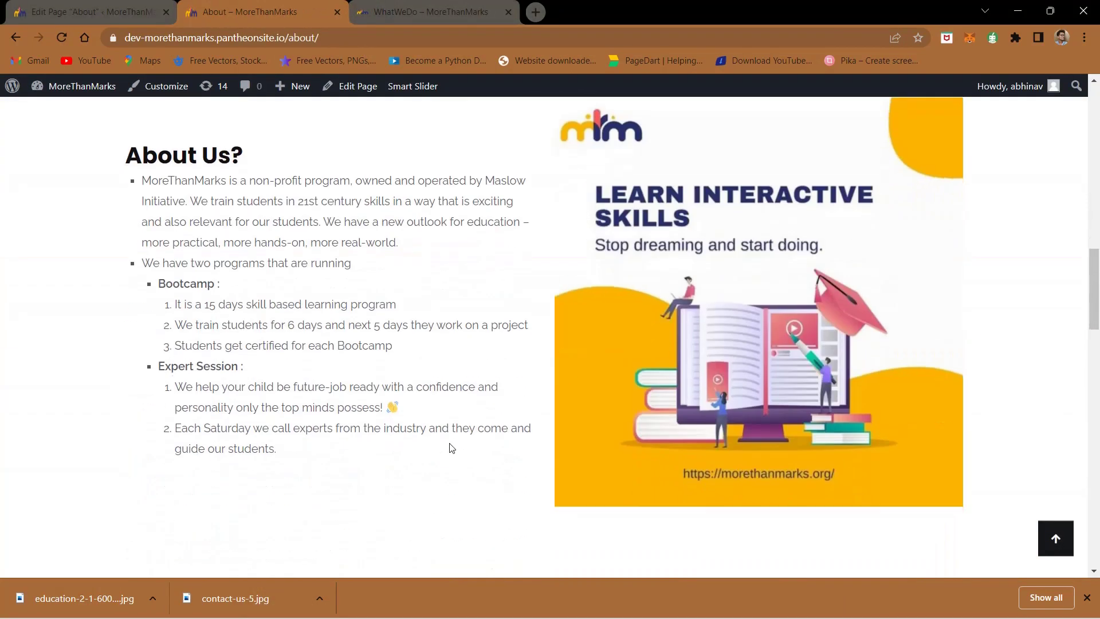
- Leave the About page editor for the site's Pages list and run Fix Imported Demo from the notice
click(86, 12)
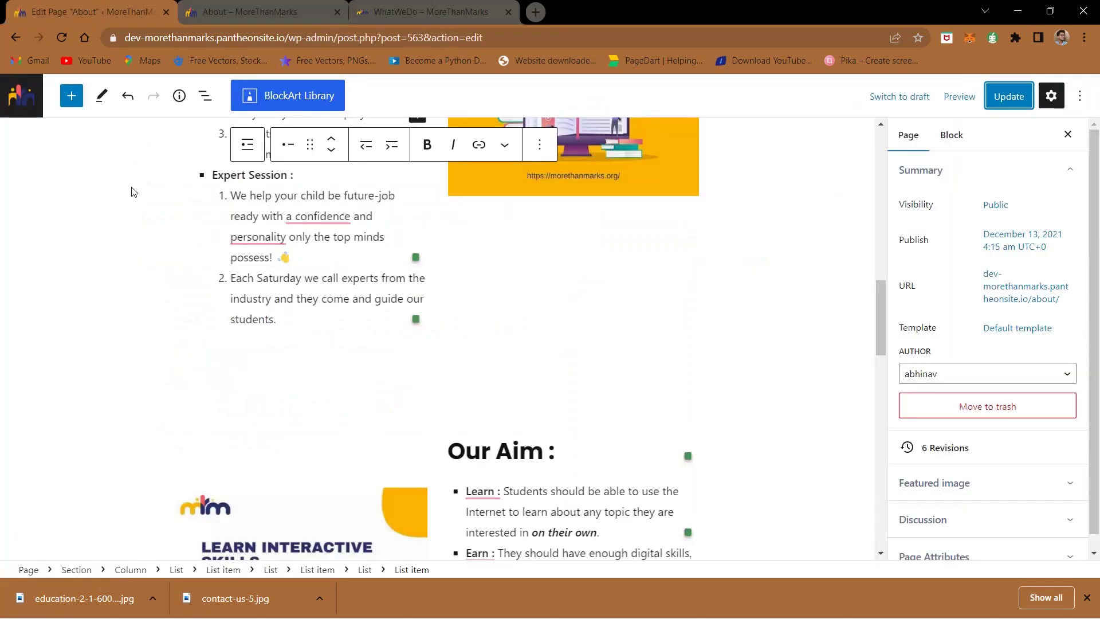
click(33, 109)
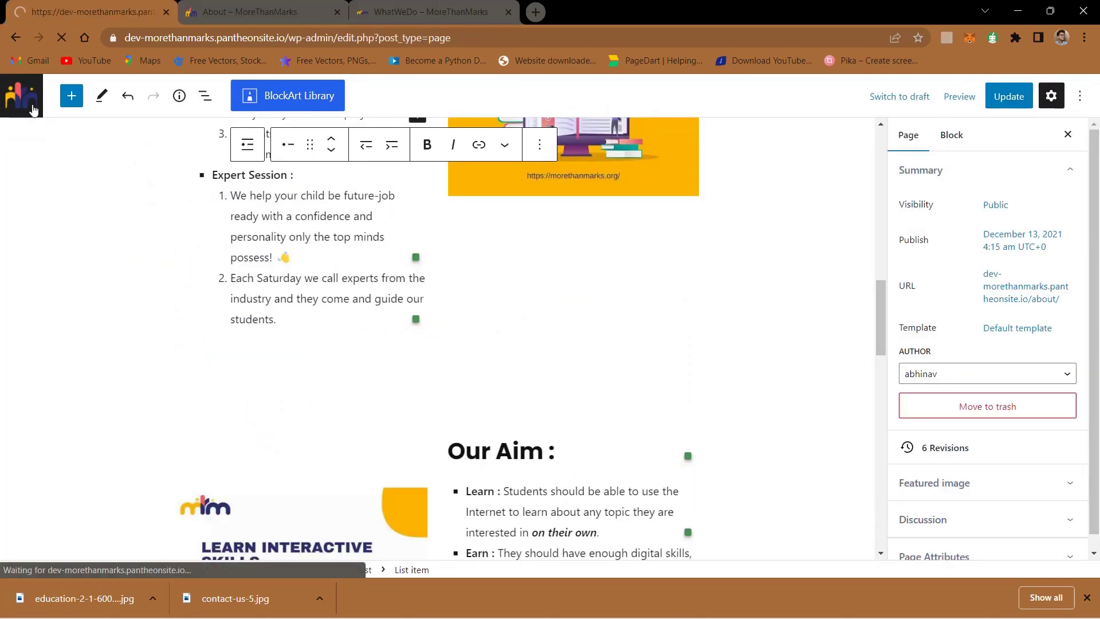
scroll(189, 355, down, 3)
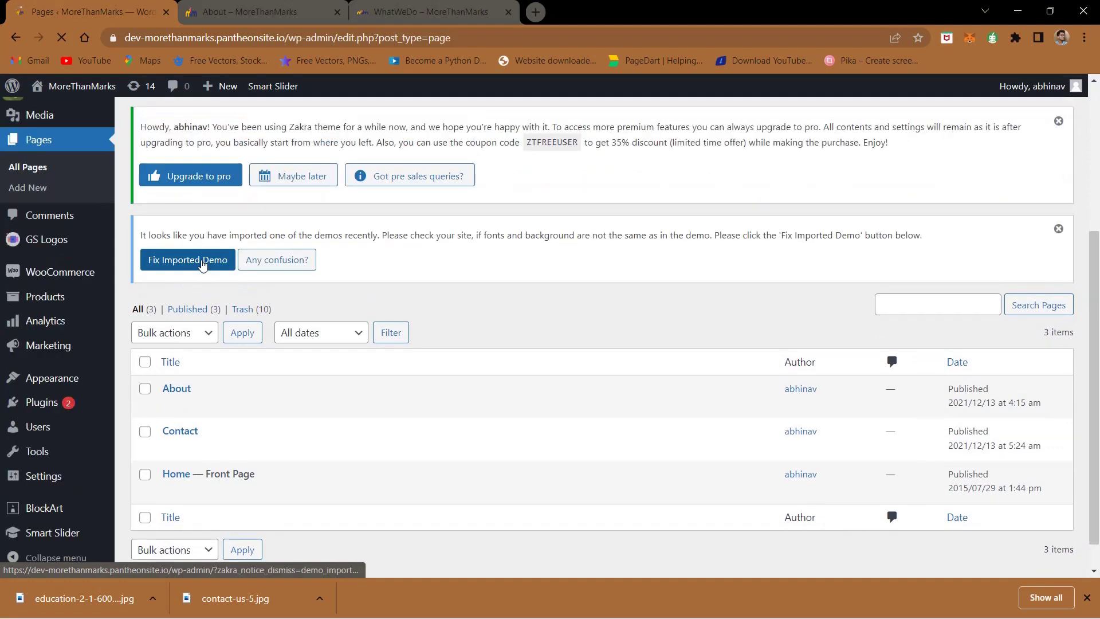
click(202, 265)
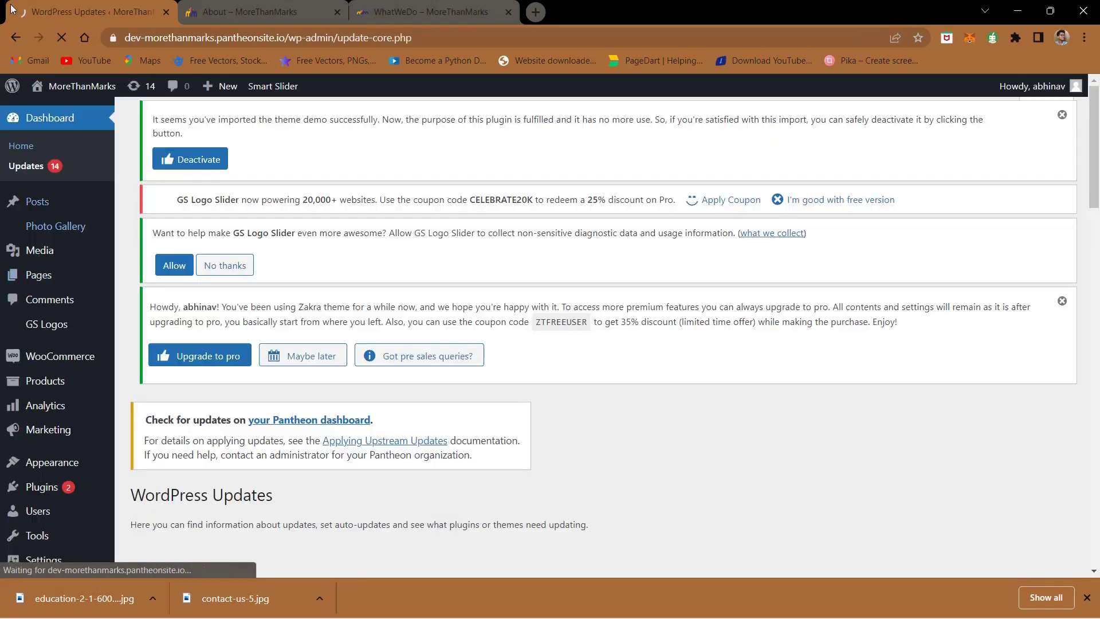
- Return from the WordPress Updates page to the list of all pages
mouse_move(24, 101)
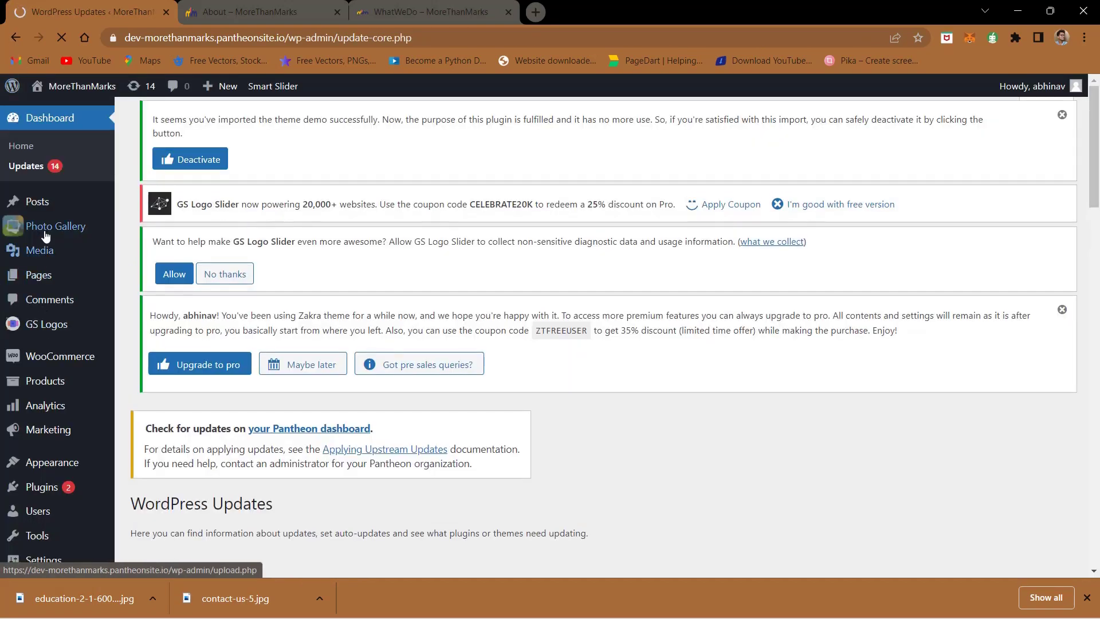
click(43, 285)
scroll(316, 287, down, 5)
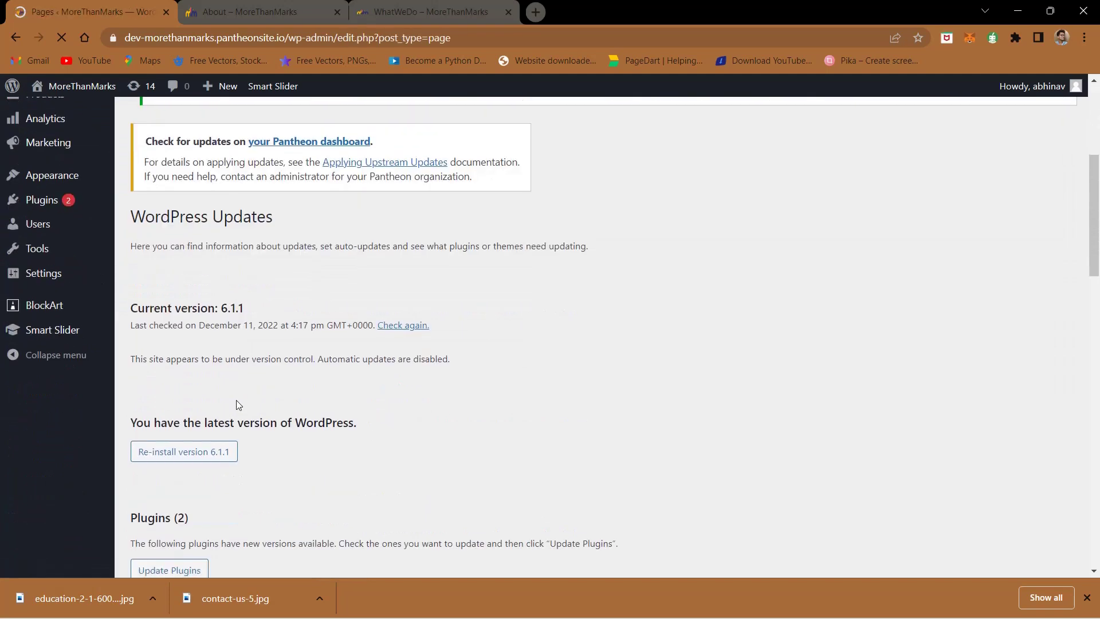
scroll(236, 401, down, 3)
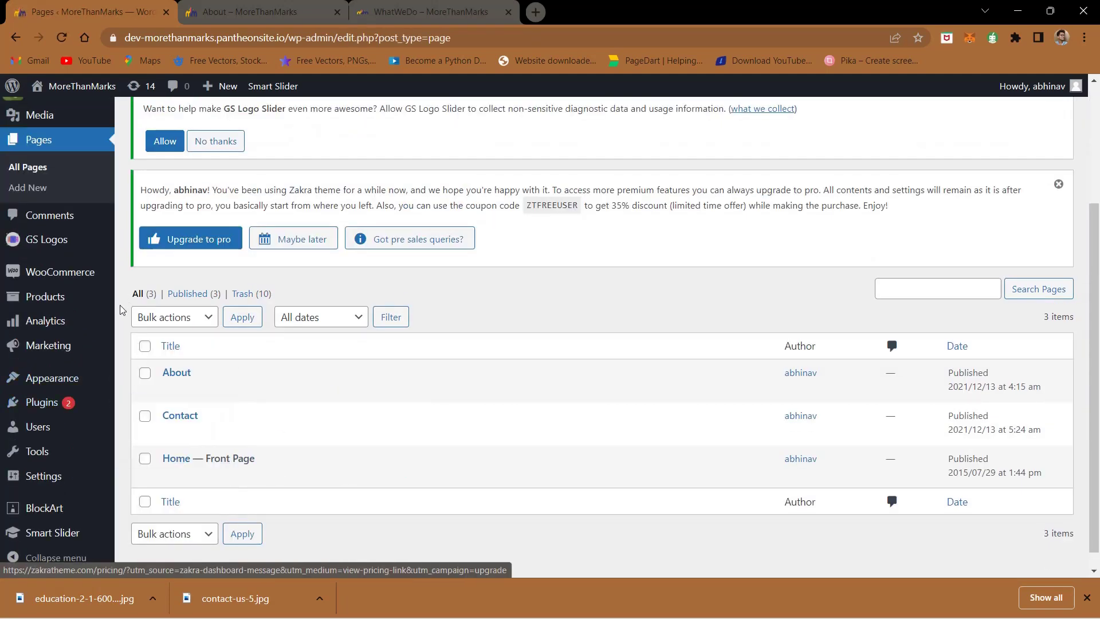
scroll(121, 310, down, 1)
- Go from the installed plugins to adding a new one and search for "wp duplicate"
mouse_move(68, 406)
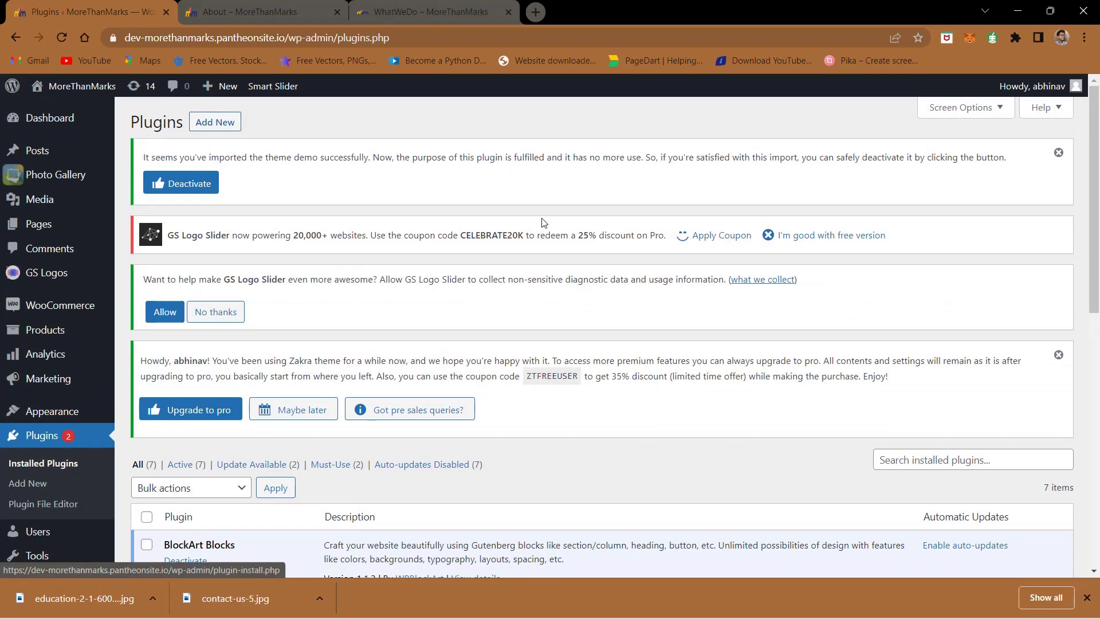
scroll(580, 224, down, 3)
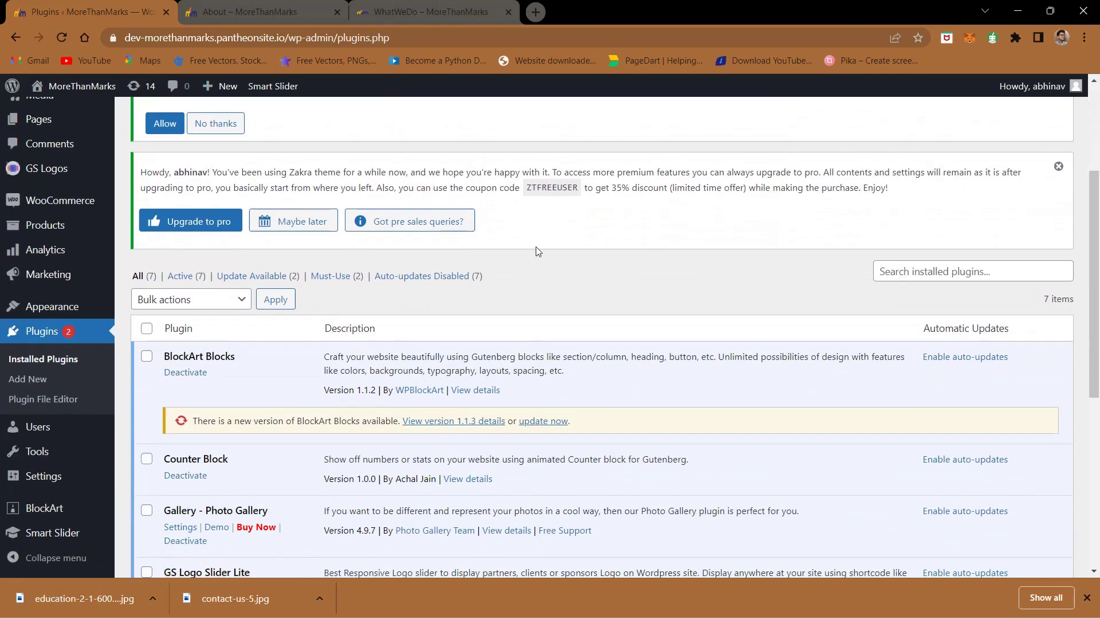
scroll(535, 248, up, 3)
click(213, 130)
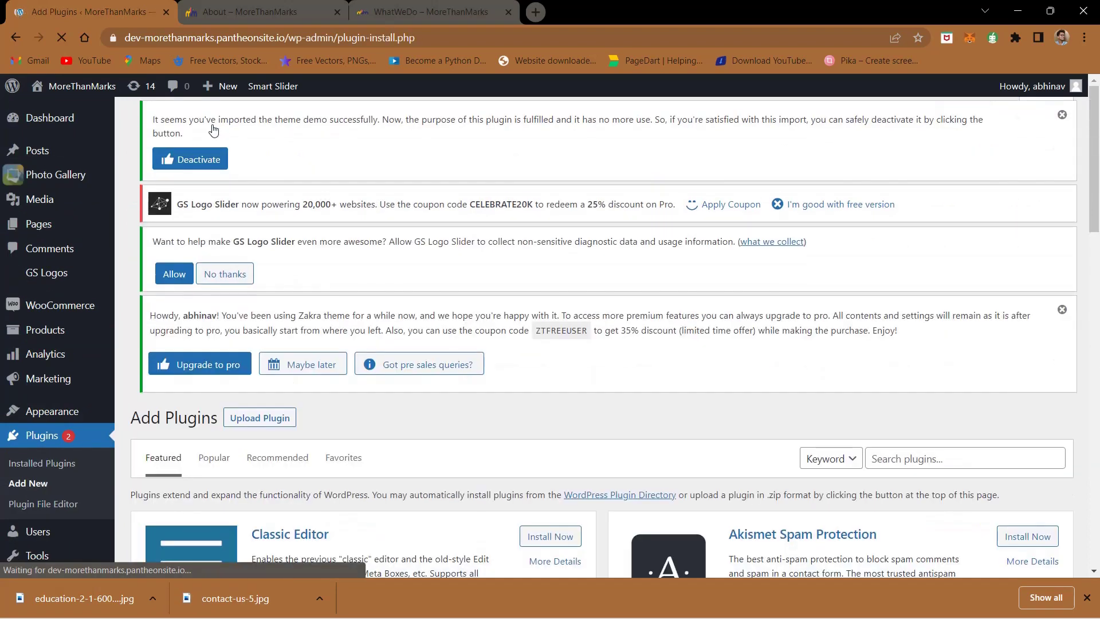
click(913, 459)
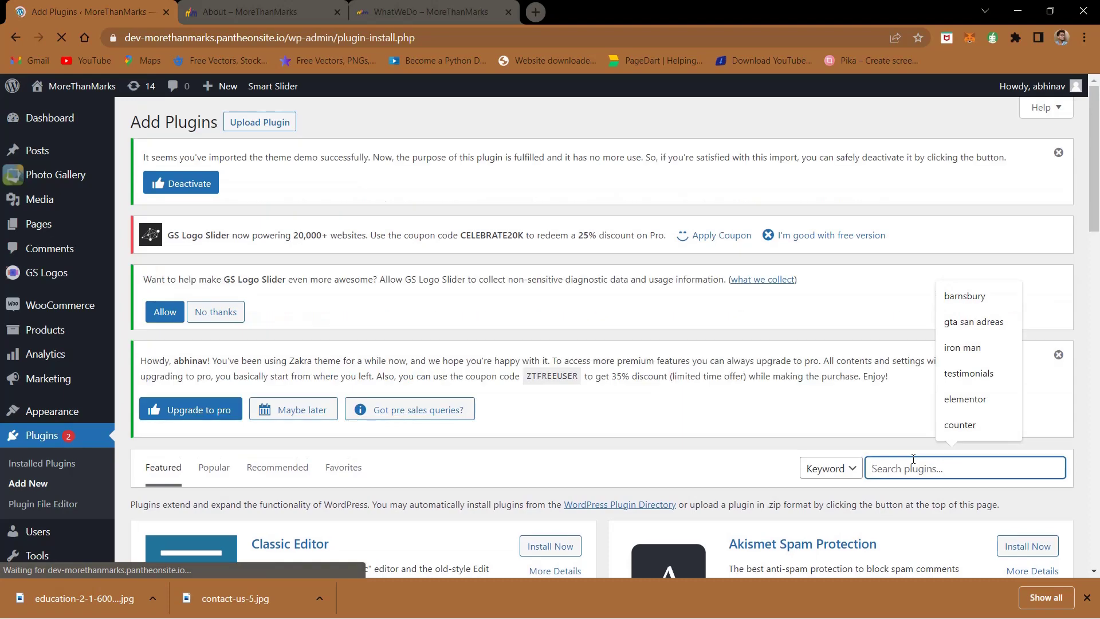
text(wp duplicate)
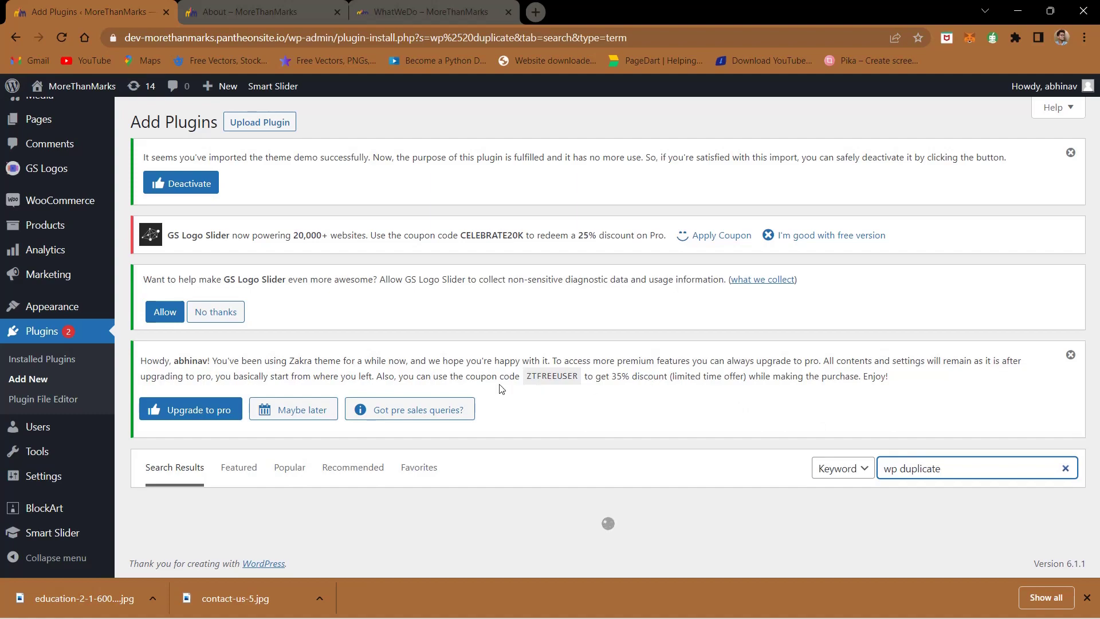
- Install and activate the Duplicate Page plugin by mndpsingh287 from the search results
scroll(500, 389, down, 10)
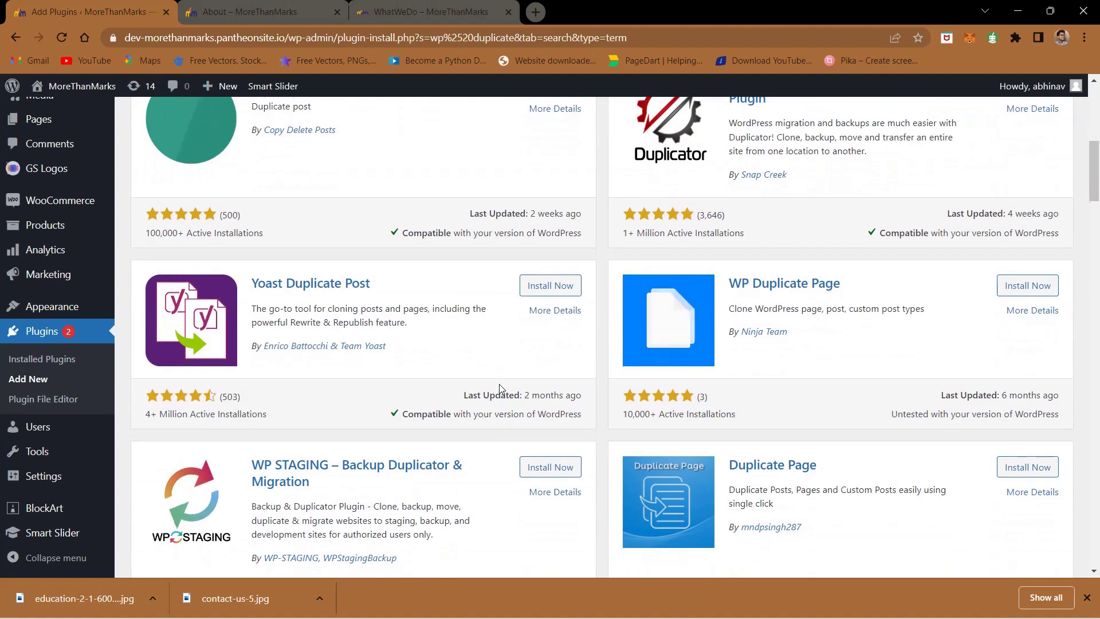
scroll(500, 389, down, 3)
scroll(711, 357, up, 5)
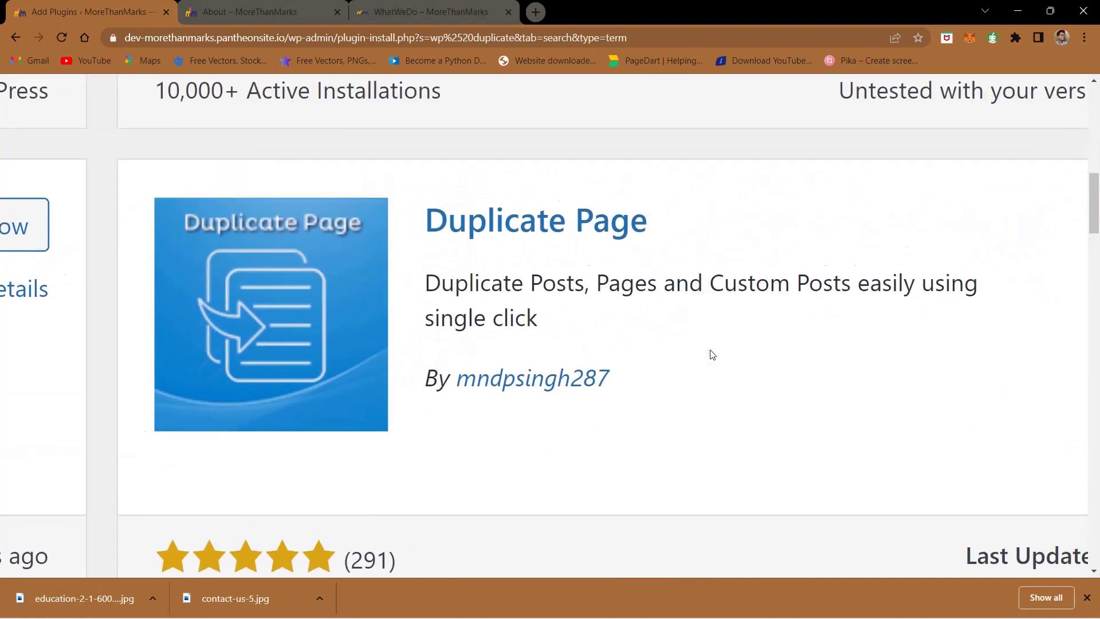
scroll(802, 275, right, 5)
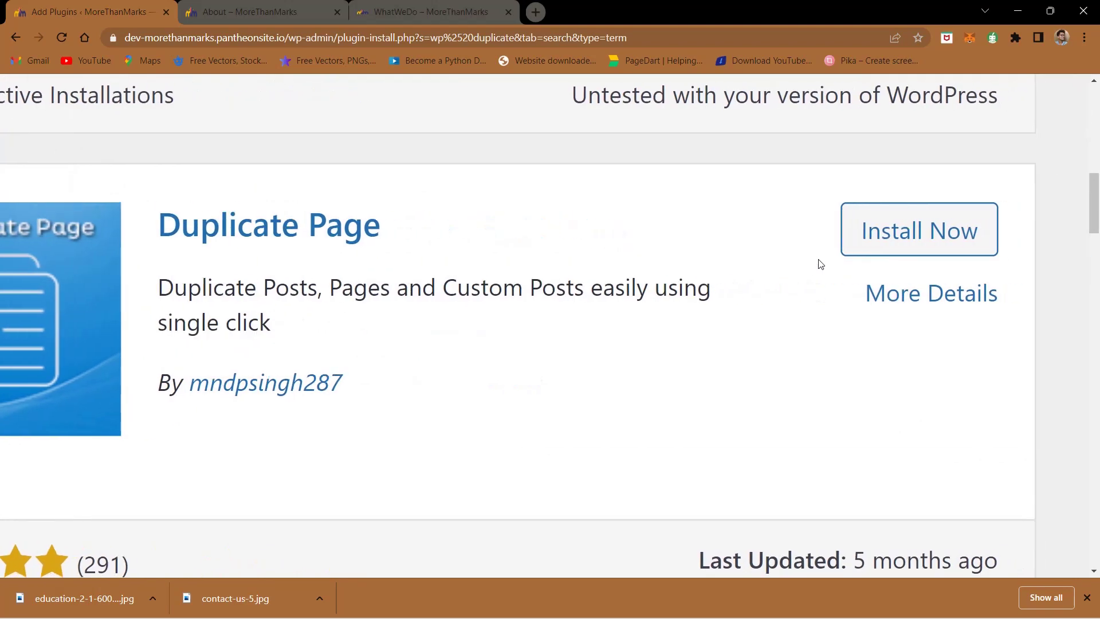
click(862, 254)
scroll(861, 253, down, 5)
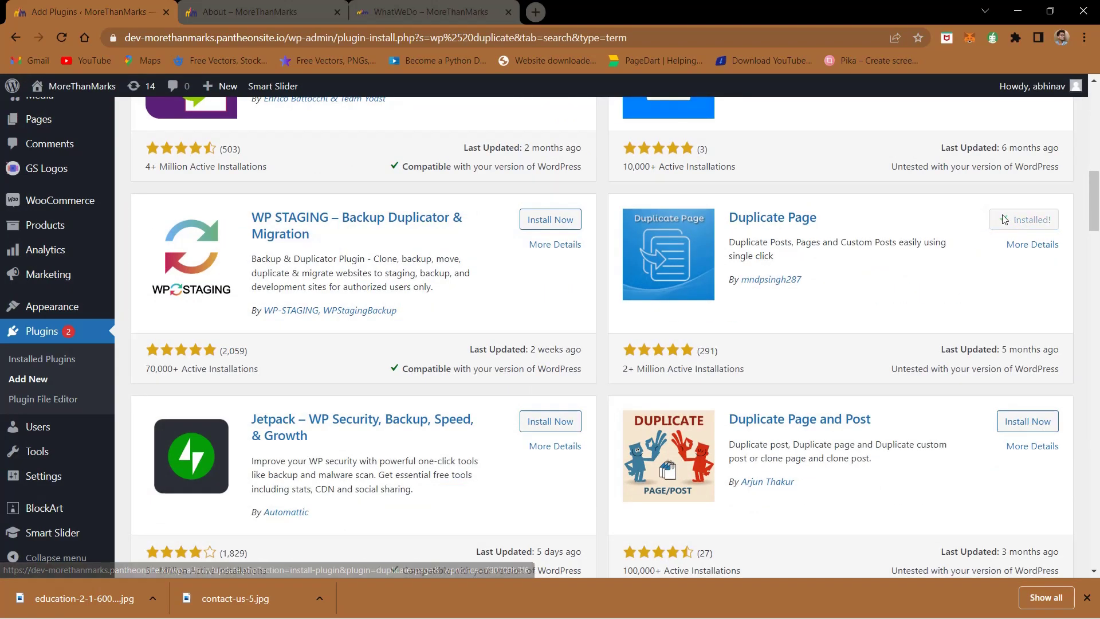
click(1023, 220)
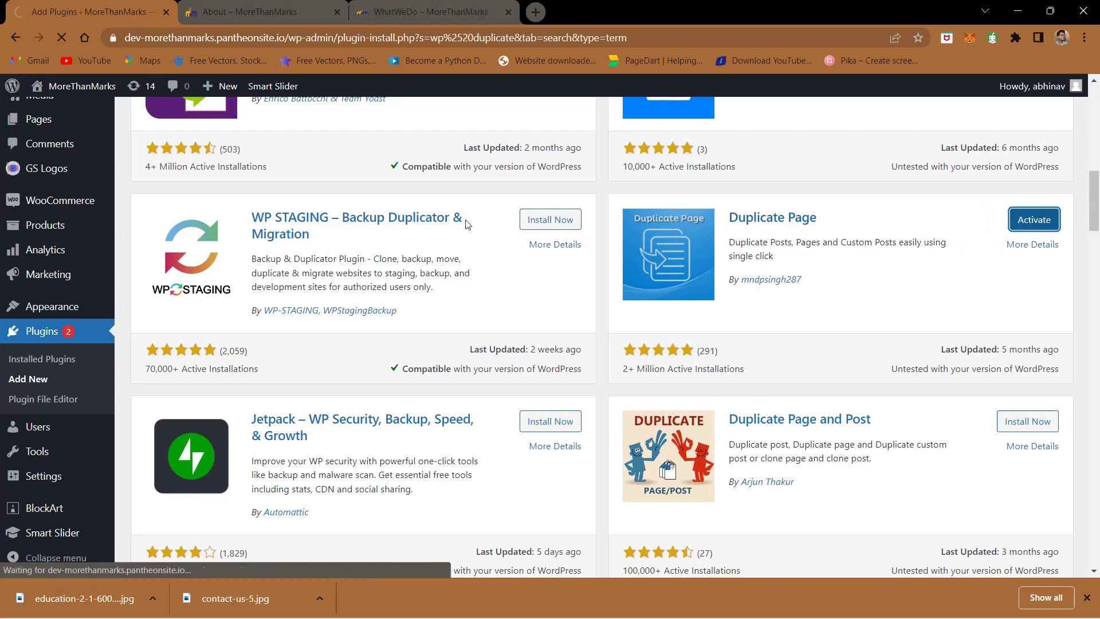
- Duplicate the About page from the Pages list with Duplicate This
mouse_move(33, 223)
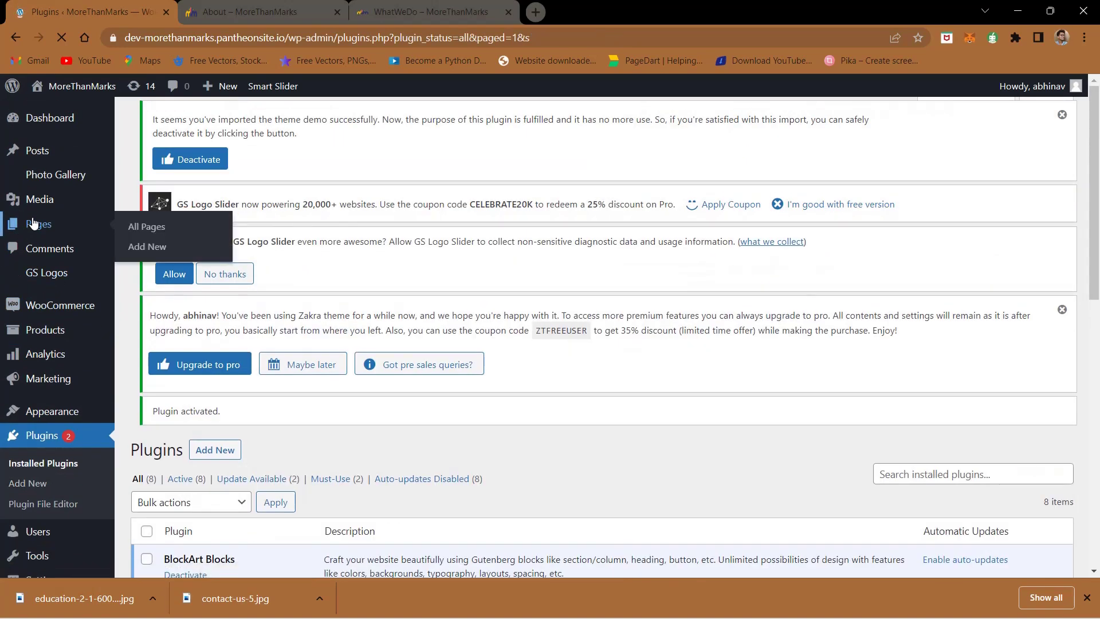
click(33, 223)
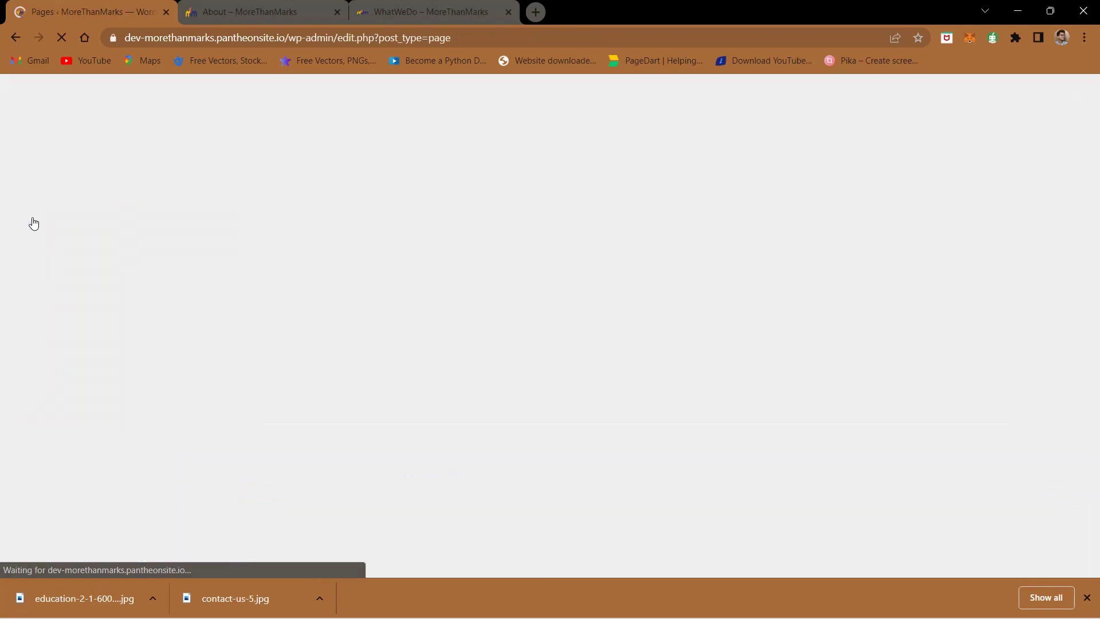
scroll(195, 365, down, 3)
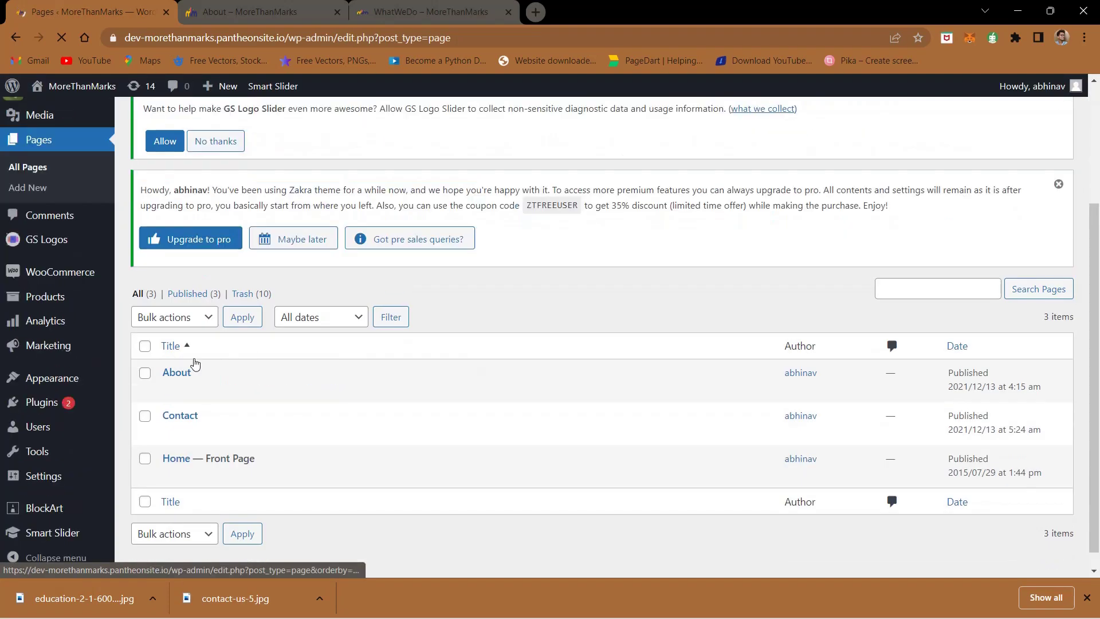
ctrl+scroll(195, 365, up, 6)
scroll(194, 365, down, 2)
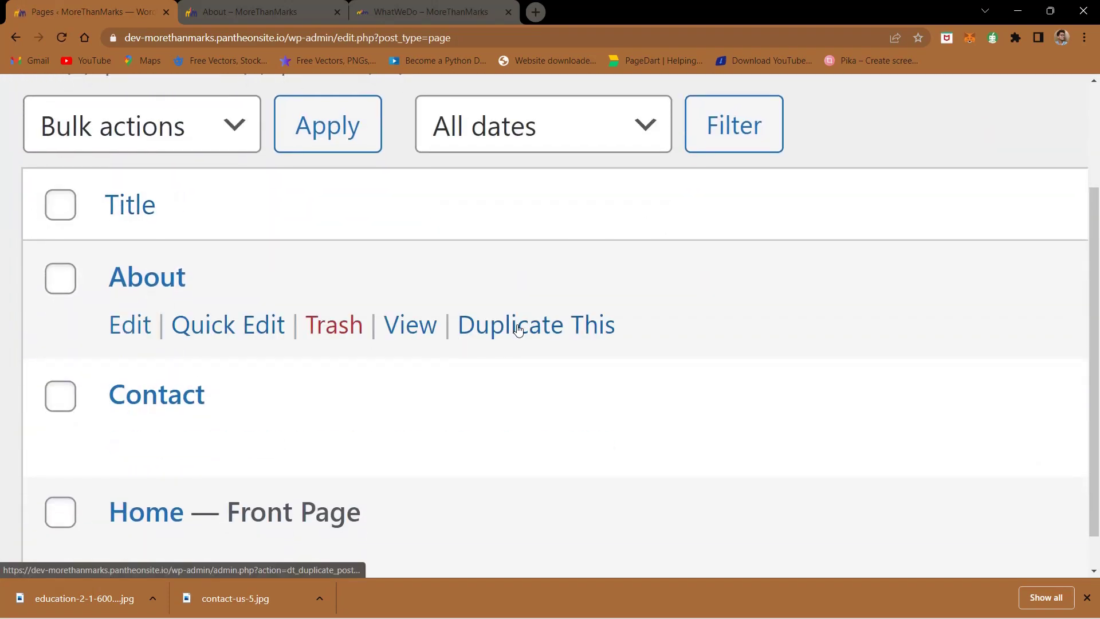
click(519, 330)
ctrl+scroll(527, 335, down, 6)
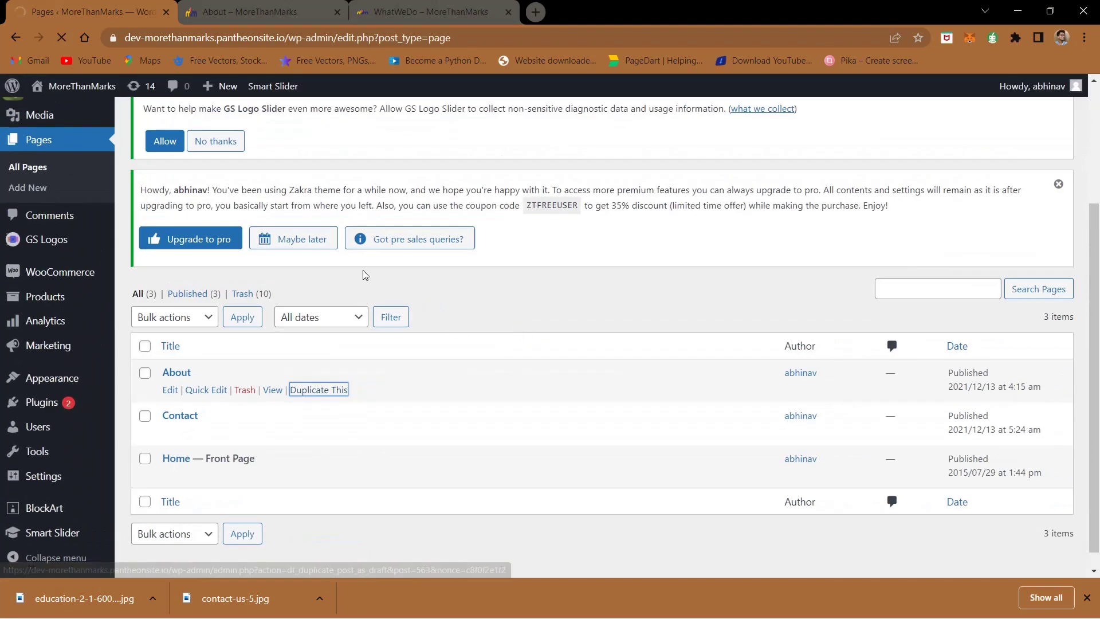
- Retitle the draft copy of the About page as WhatWeDo using Quick Edit
scroll(302, 269, down, 2)
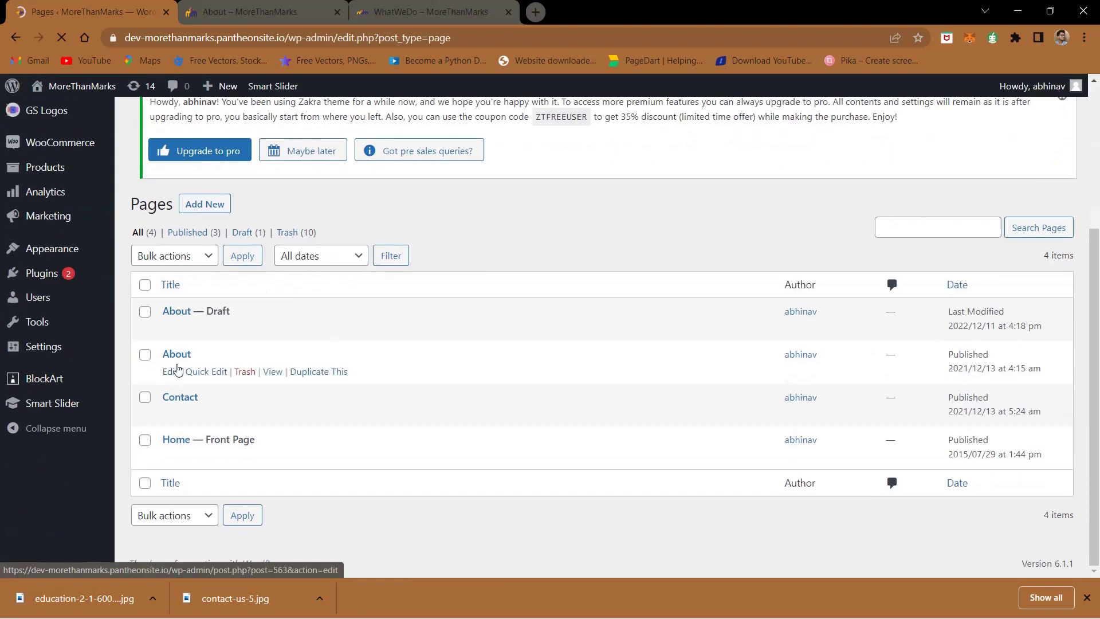
ctrl+scroll(194, 325, up, 6)
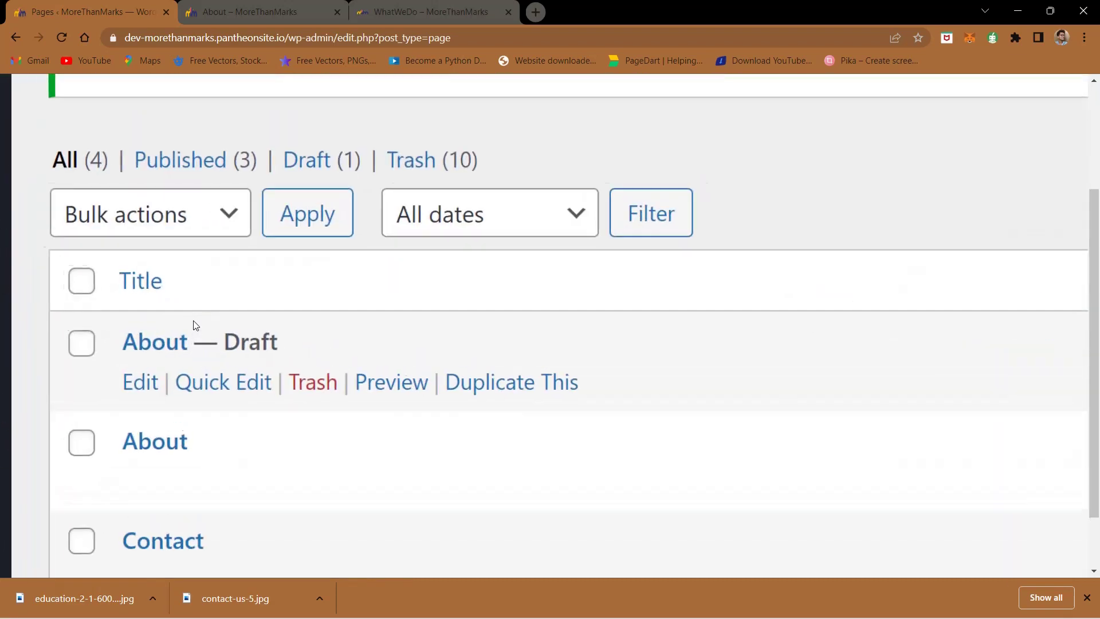
click(195, 386)
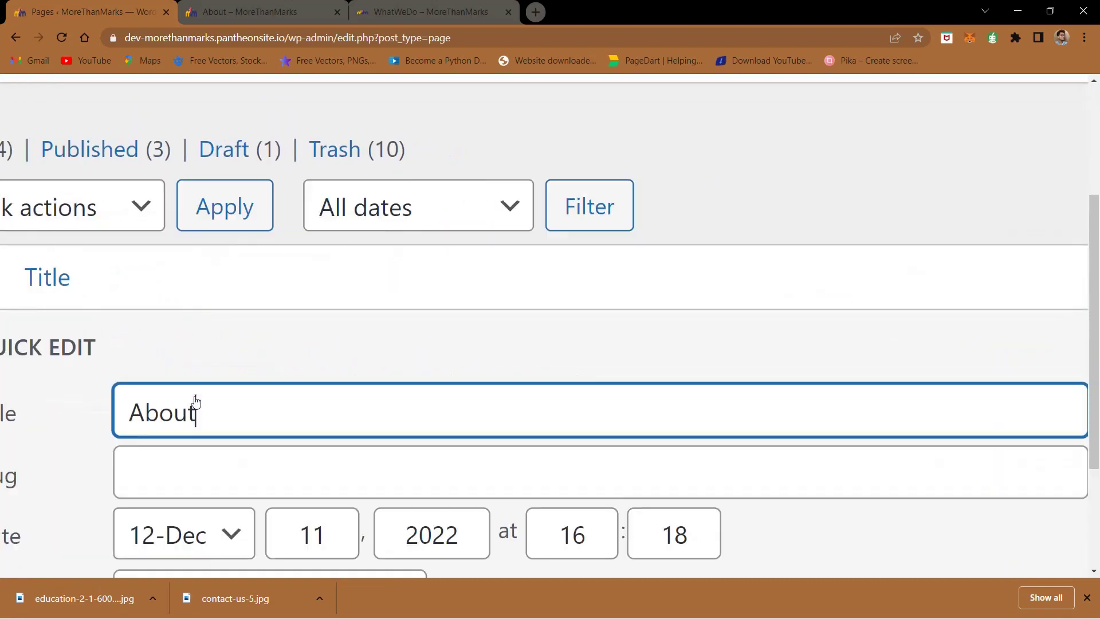
double_click(245, 408)
text(What)
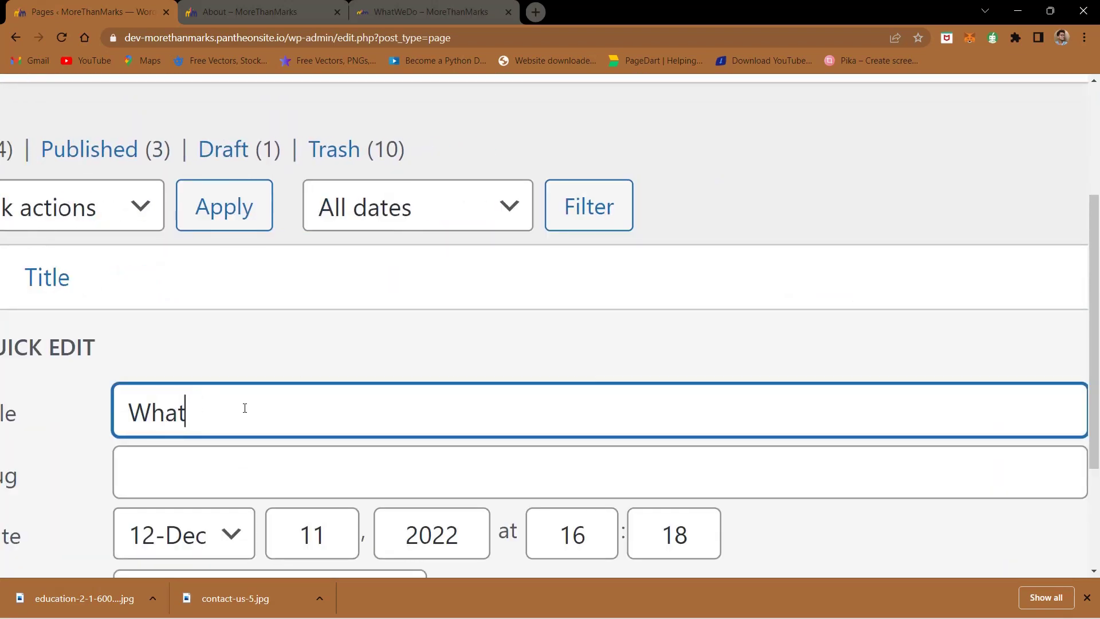
text(WeDo)
- Set the WhatWeDo page's status to Published, keep the Page Builder template, and save the quick edit
scroll(245, 408, down, 1)
key(ctrl+minus)
key(ctrl+minus)
key(ctrl+minus)
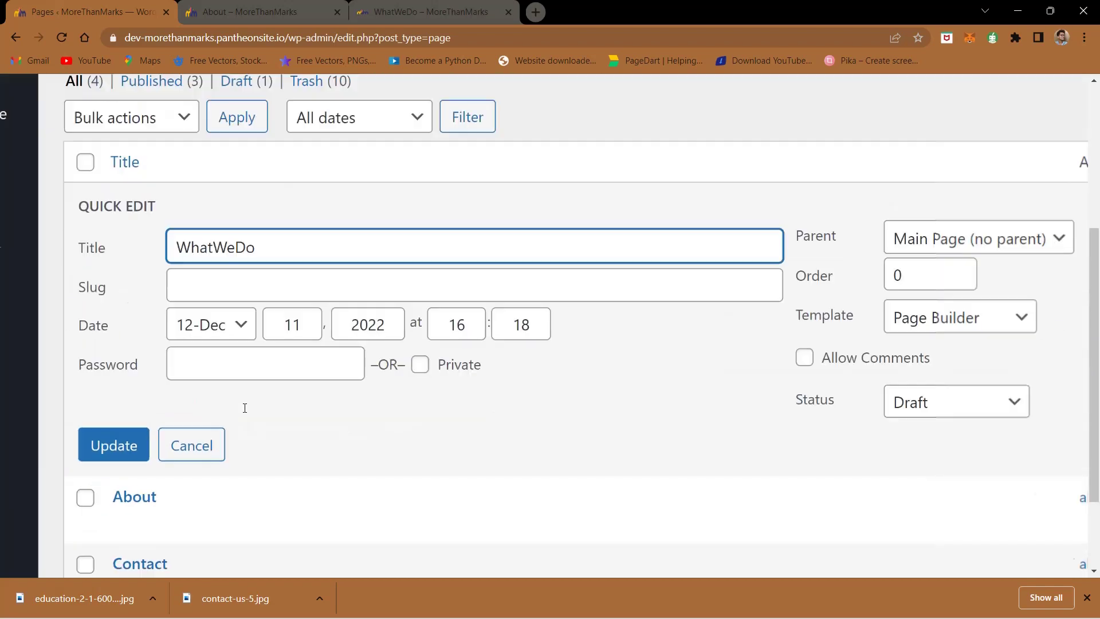
key(ctrl+minus)
key(ctrl+minus)
click(710, 450)
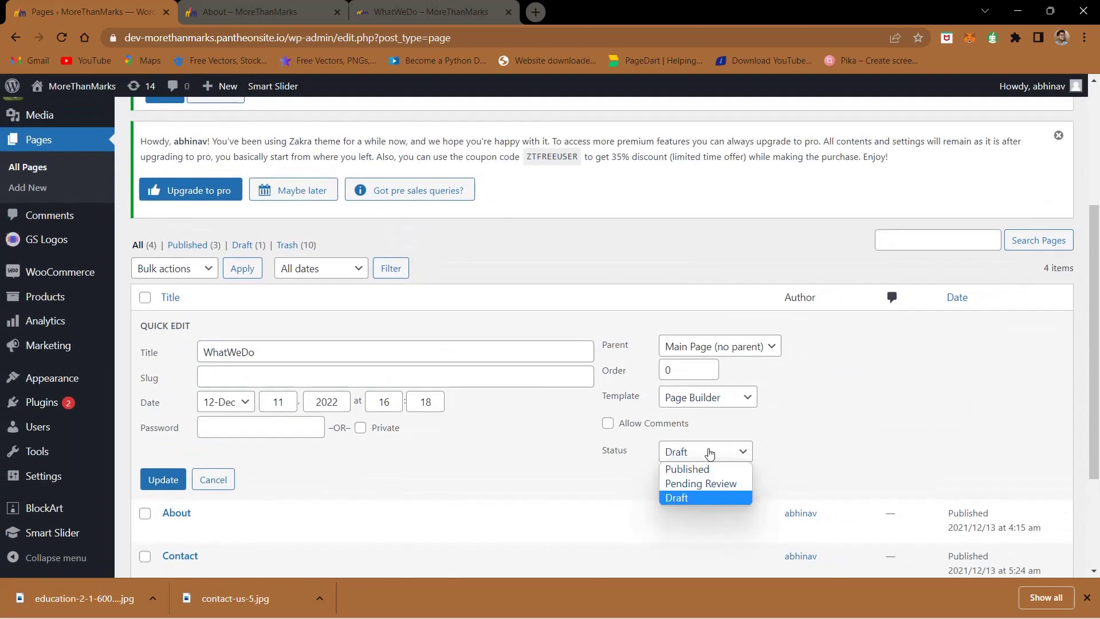
click(703, 470)
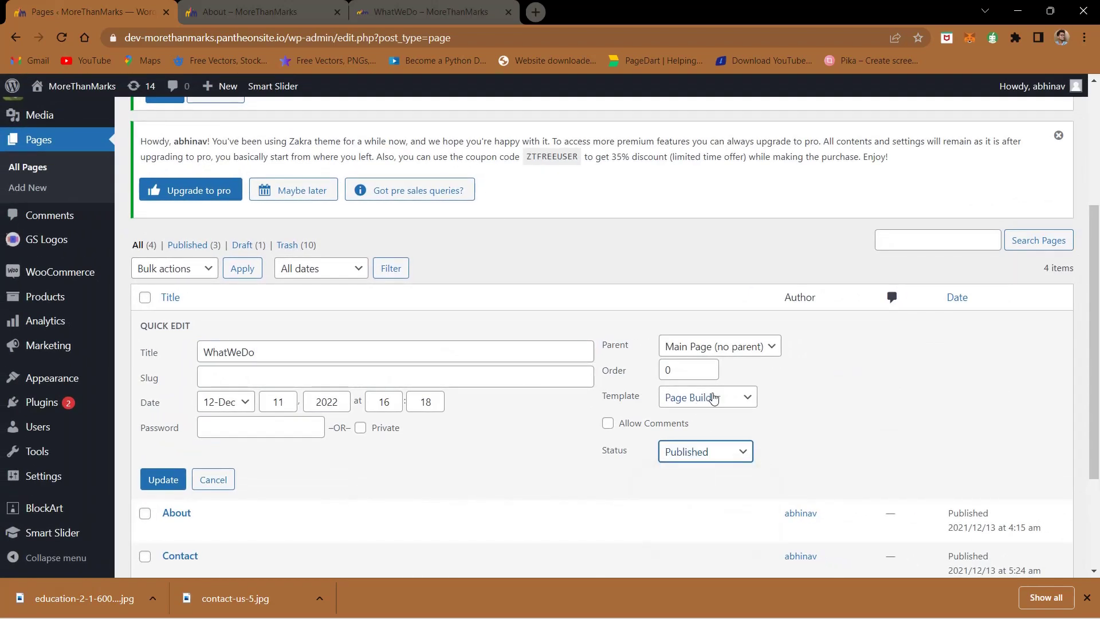
click(709, 397)
click(703, 428)
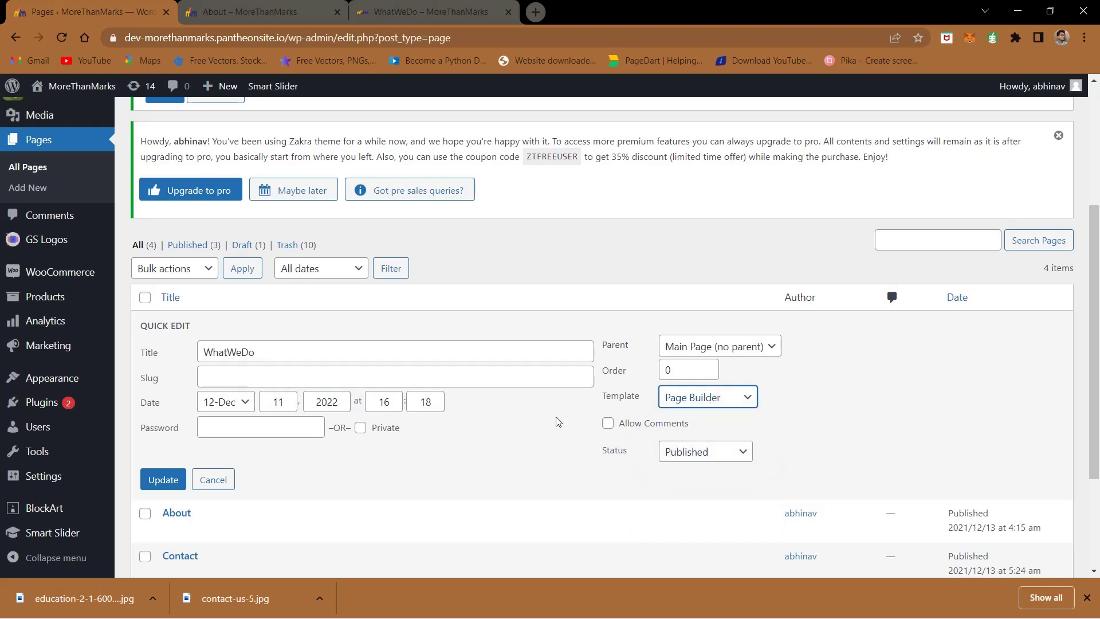
click(166, 485)
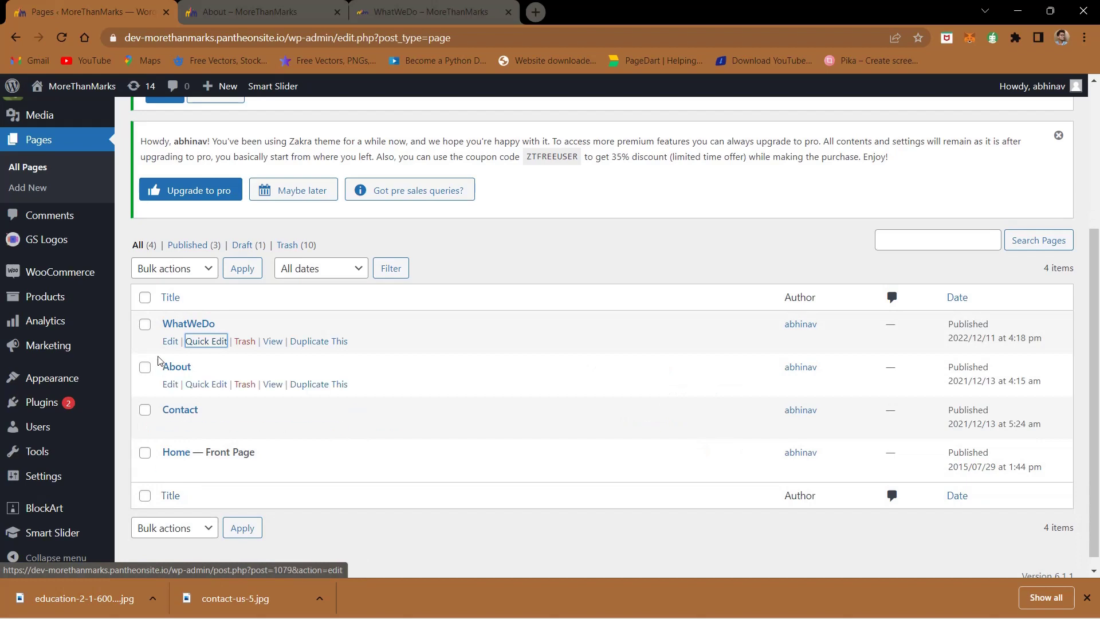
- Open the WhatWeDo page for full editing and switch to the live About page
click(171, 342)
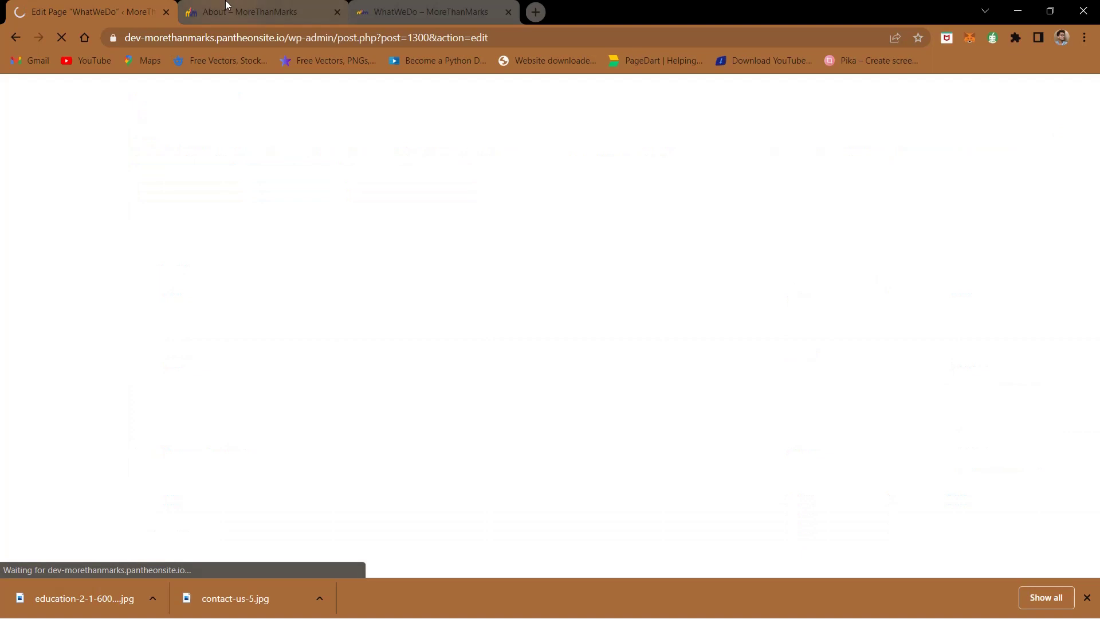
click(226, 11)
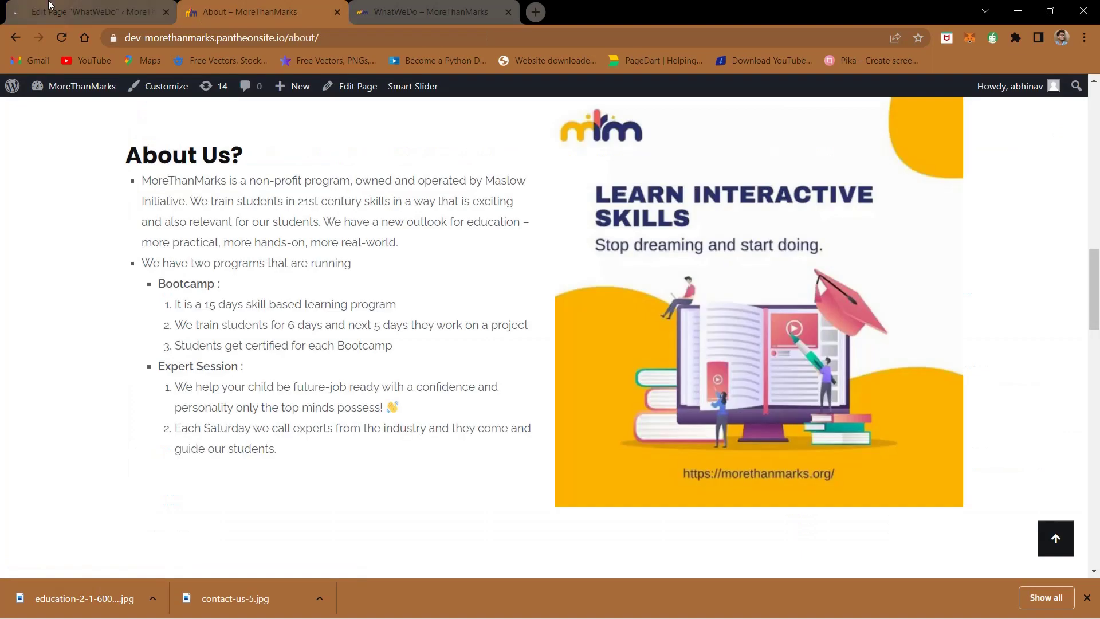
- Remove the yellow intro section from the WhatWeDo page and consult the reference What We Do page for the layout
key(ctrl+shift+Tab)
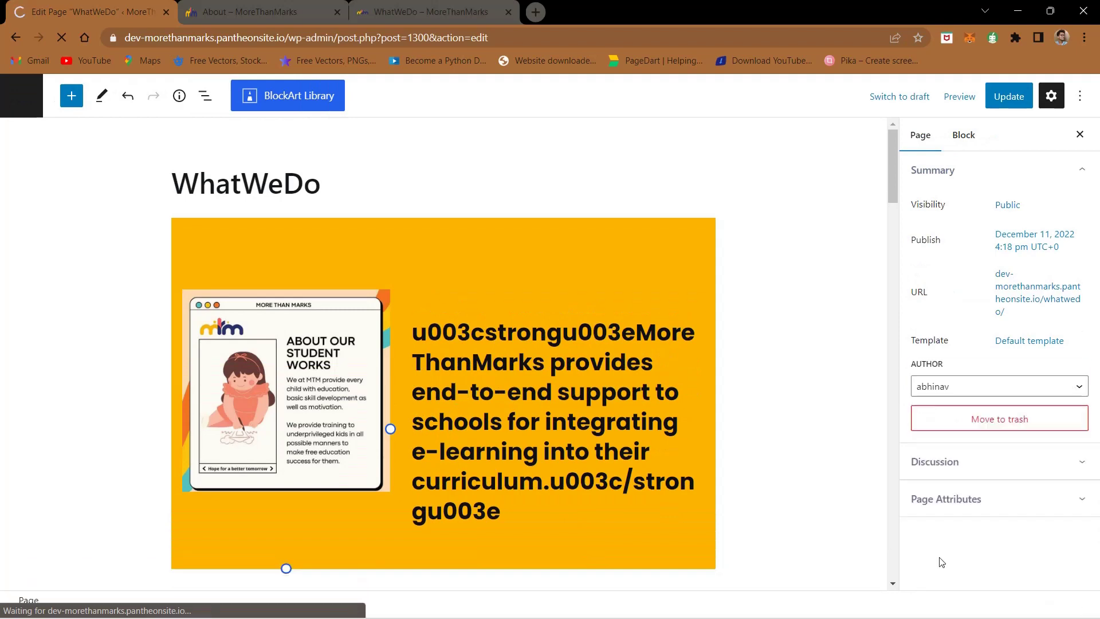
click(303, 234)
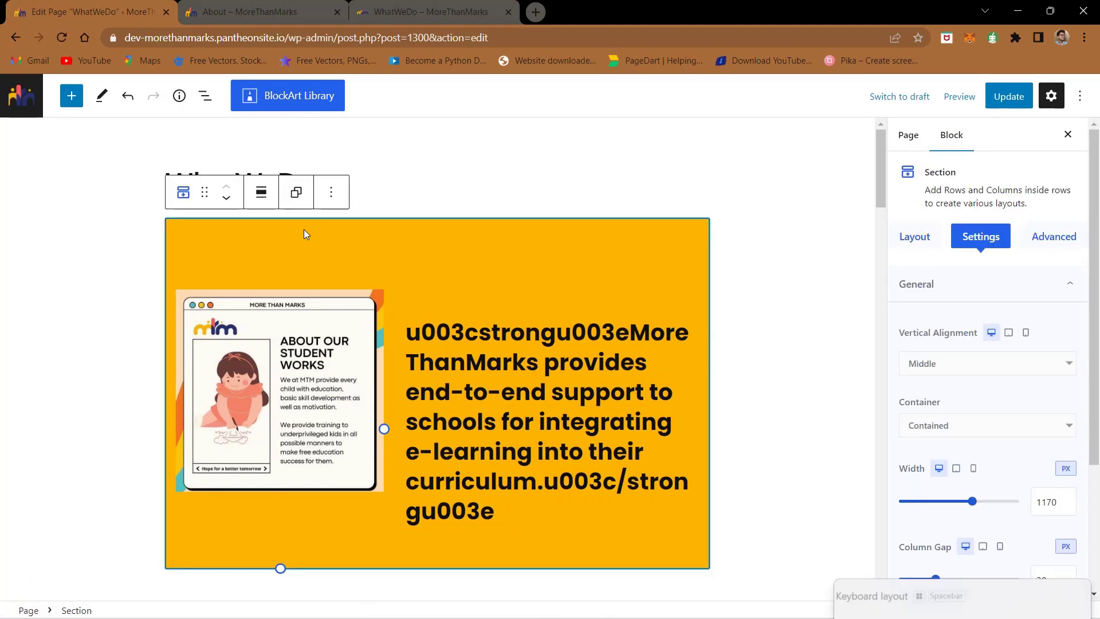
click(440, 6)
scroll(437, 207, up, 2)
click(173, 7)
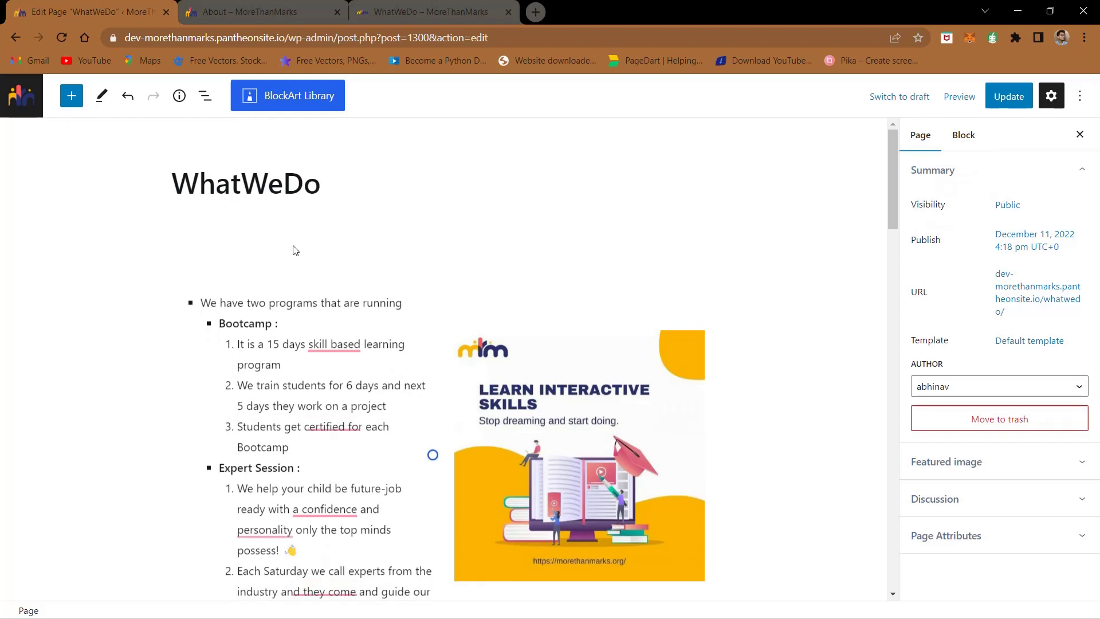
- Restore the deleted About Us heading and clear out the bulleted list beneath it
key(ctrl+z)
key(ctrl+z)
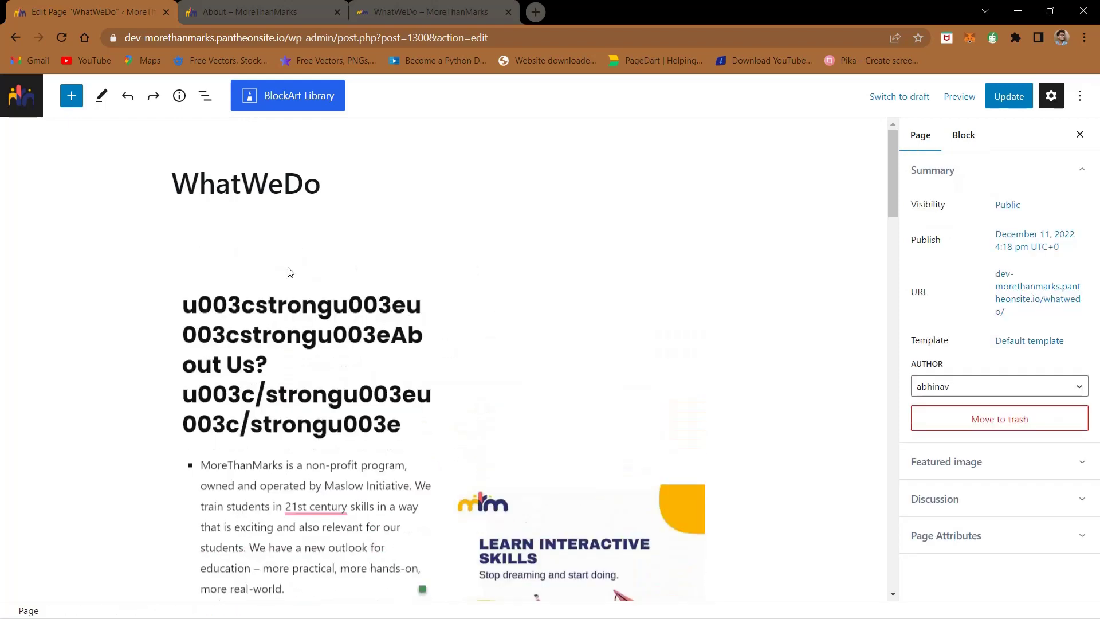
click(279, 488)
key(ctrl+shift+z)
key(ctrl+shift+z)
key(ctrl+shift+z)
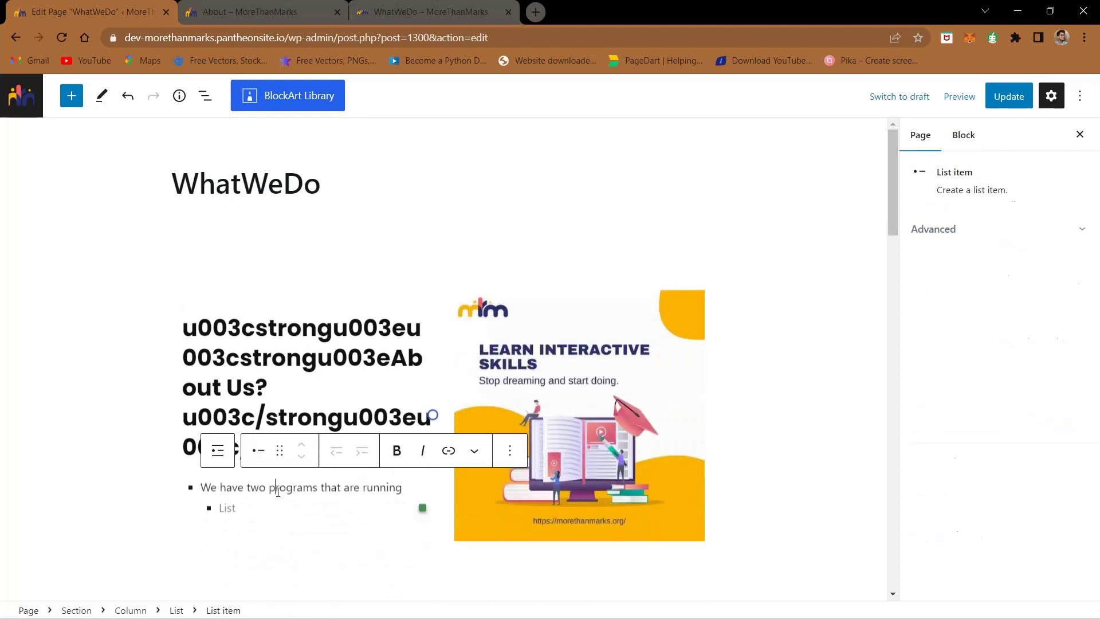
double_click(279, 456)
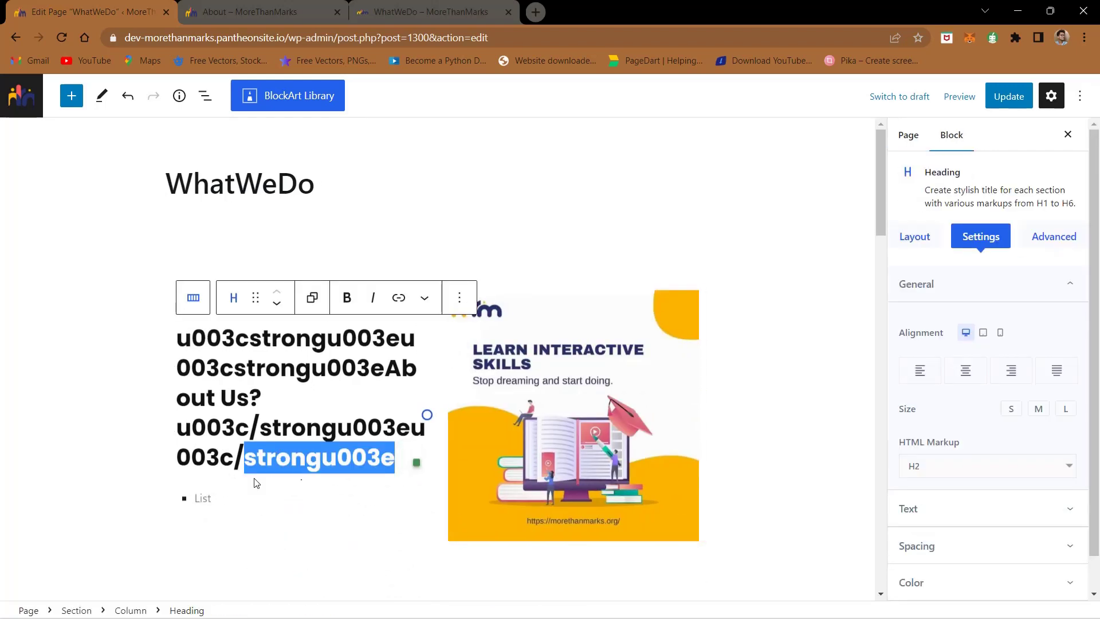
click(246, 499)
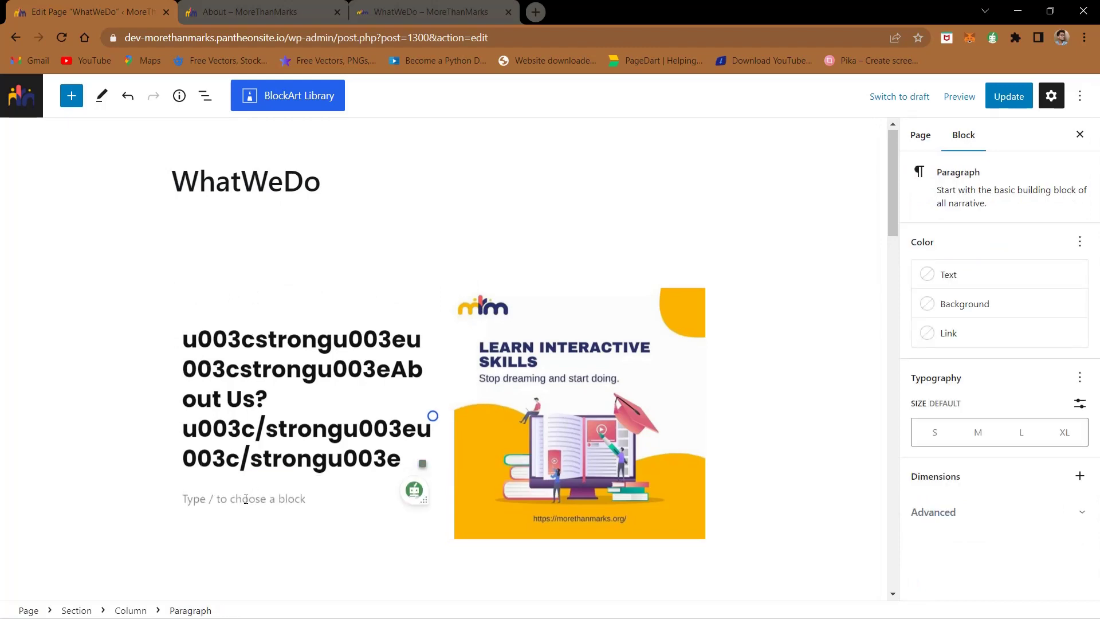
key(BackSpace)
- Replace the About Us heading with "School Collaboration Bootcamp", copied from the reference What We Do page
key(ctrl+3)
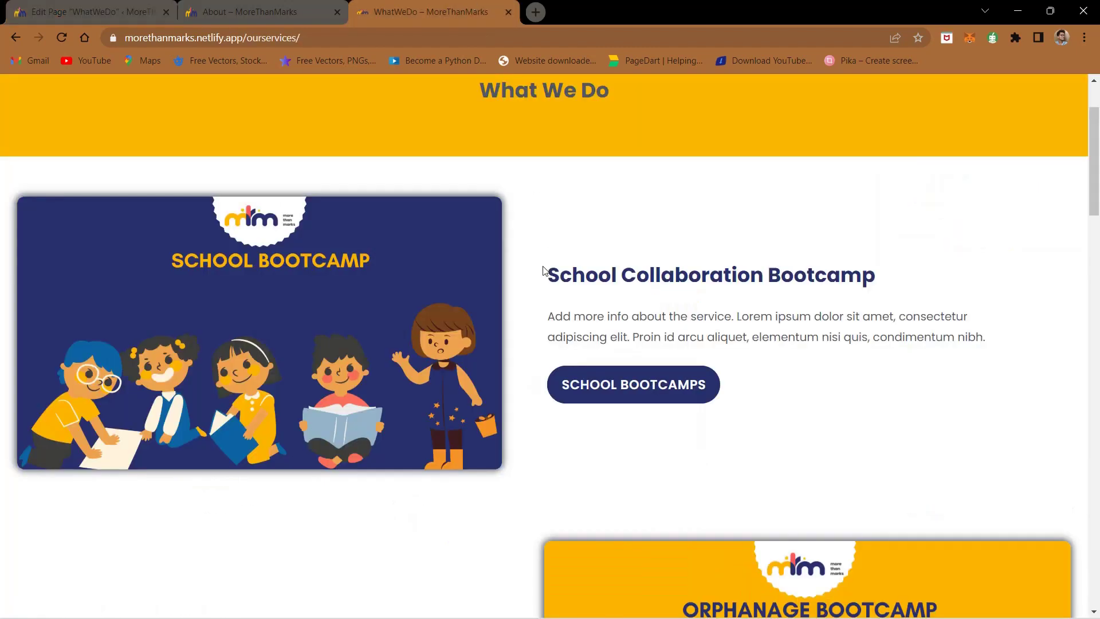
drag(544, 270, 897, 281)
key(ctrl+c)
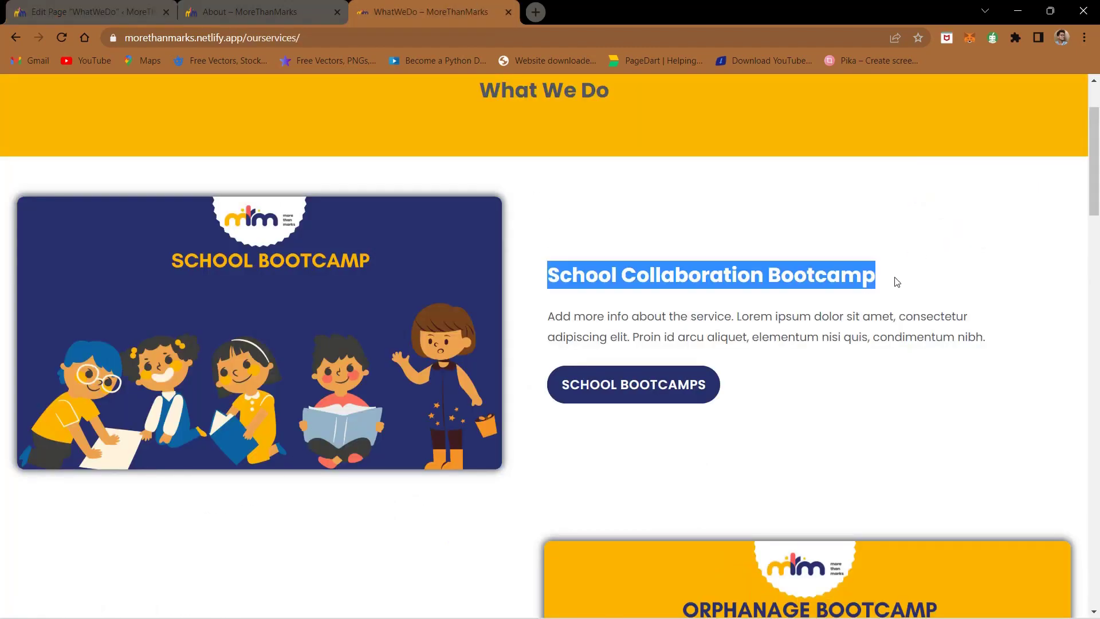
click(120, 7)
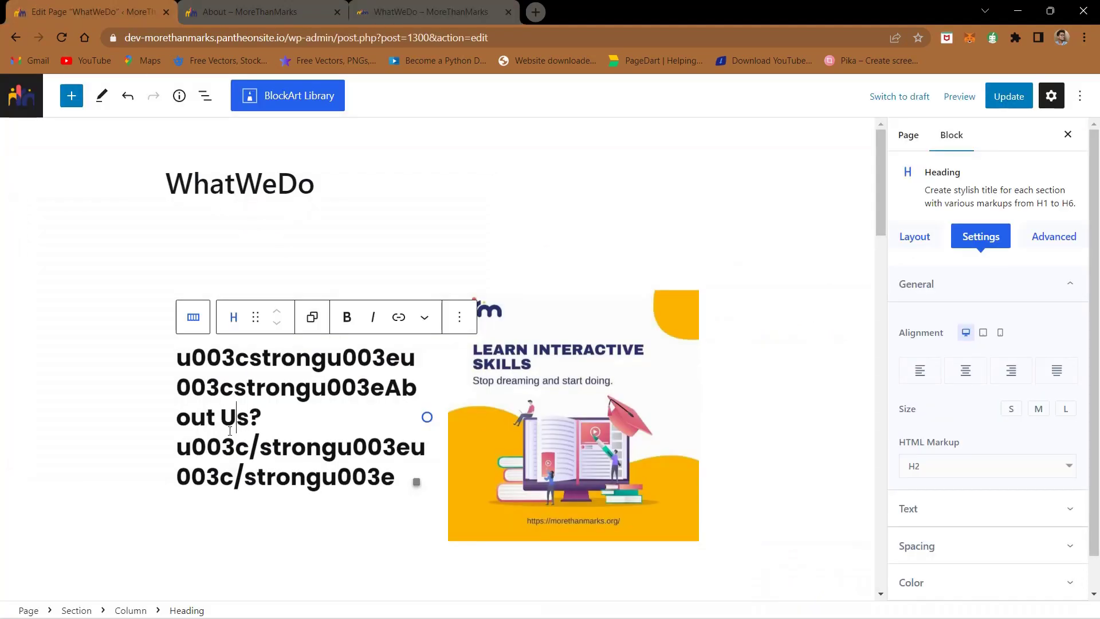
key(ctrl+a)
key(ctrl+v)
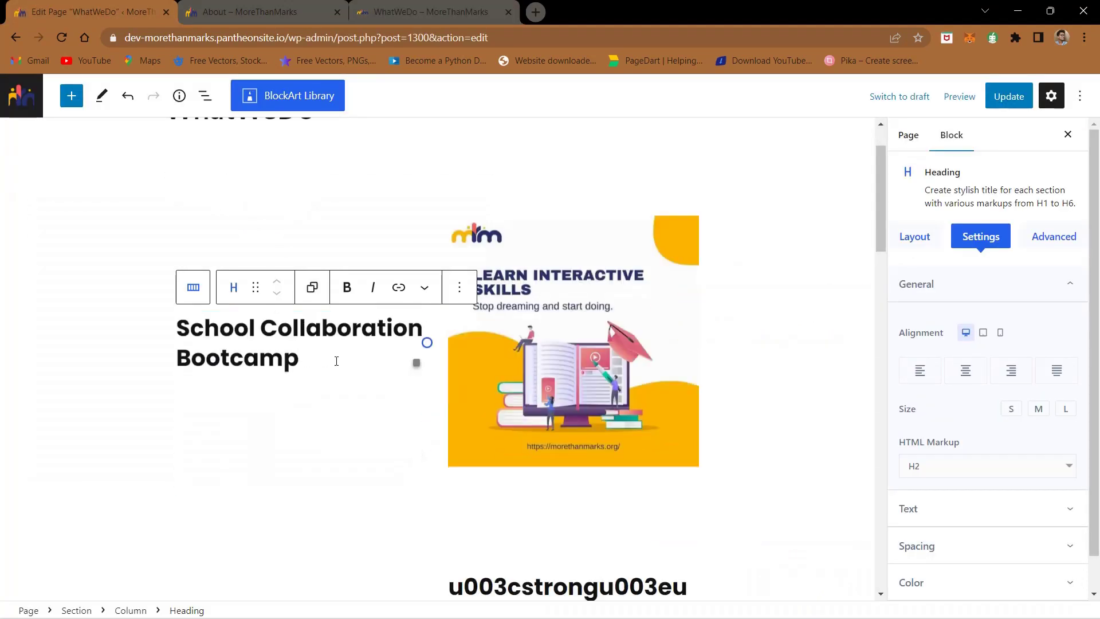
key(Return)
key(BackSpace)
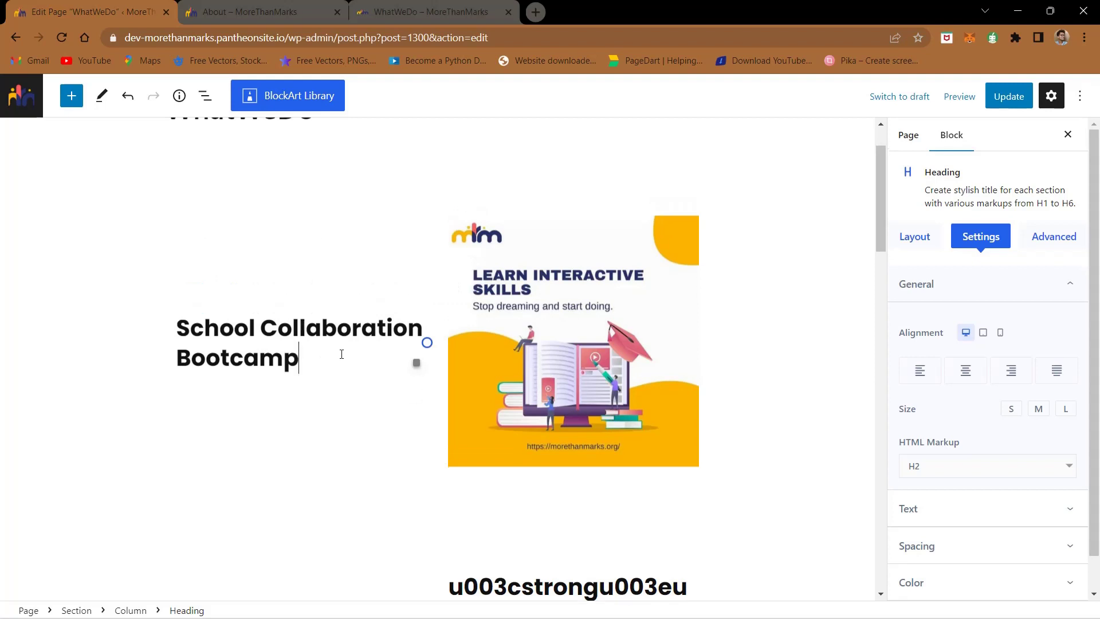
- Insert a paragraph block with the placeholder text "zdvds" and move it under the School Collaboration Bootcamp heading
click(368, 410)
click(440, 463)
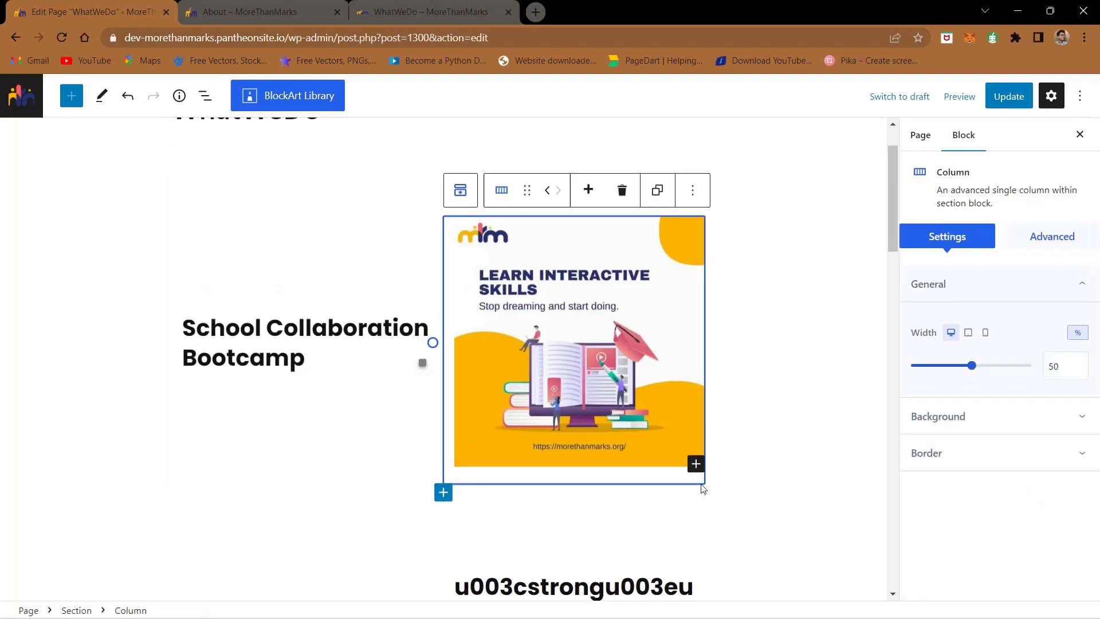
click(443, 492)
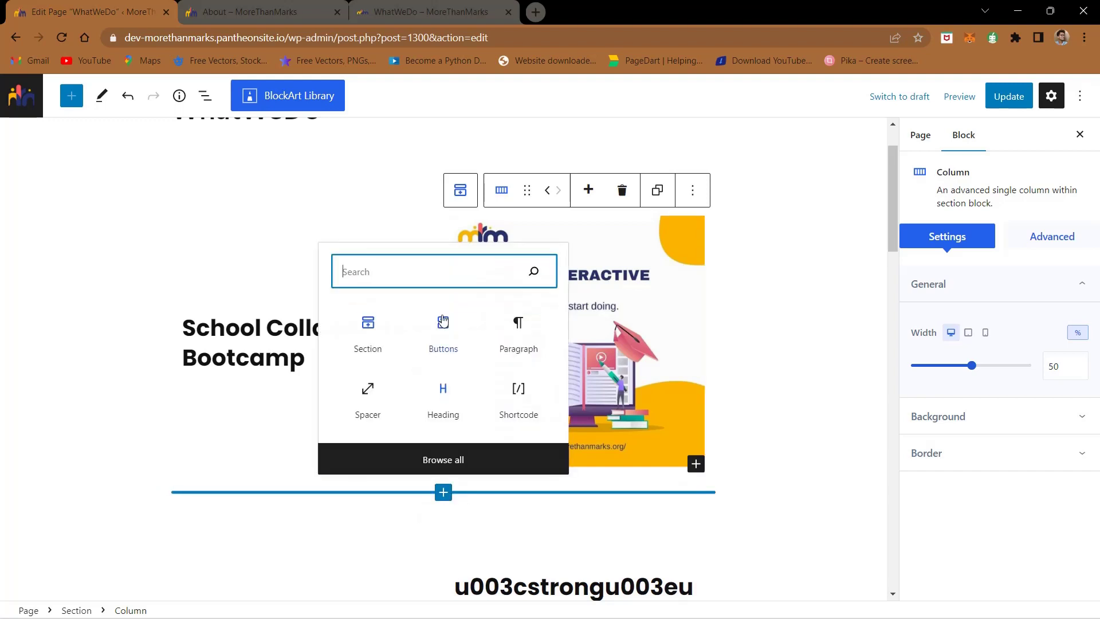
click(501, 346)
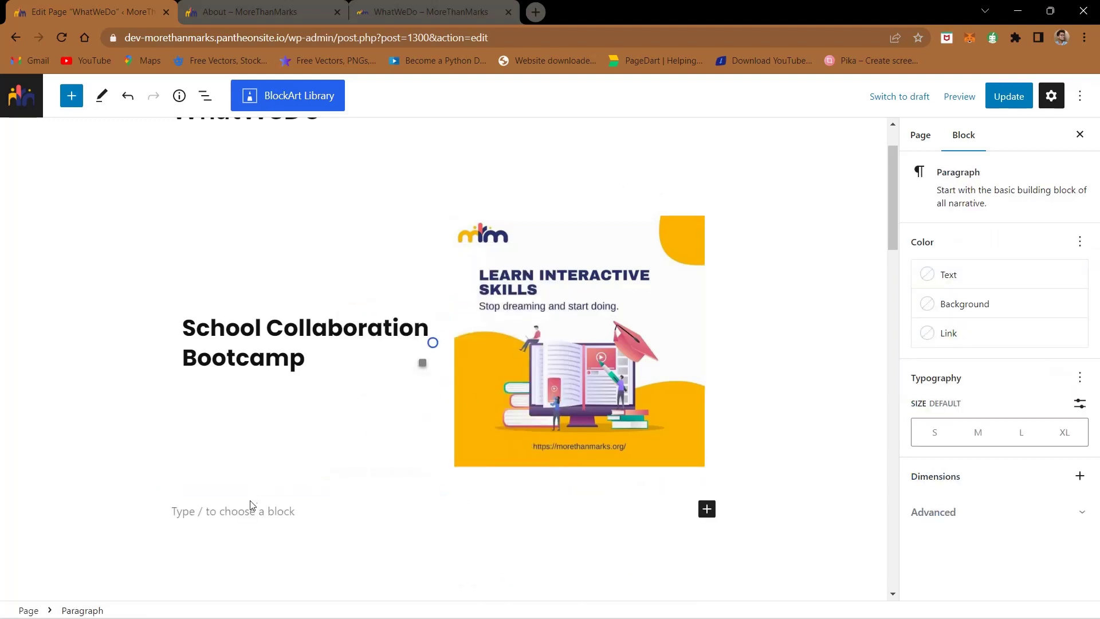
scroll(248, 512, down, 3)
text(zdvds)
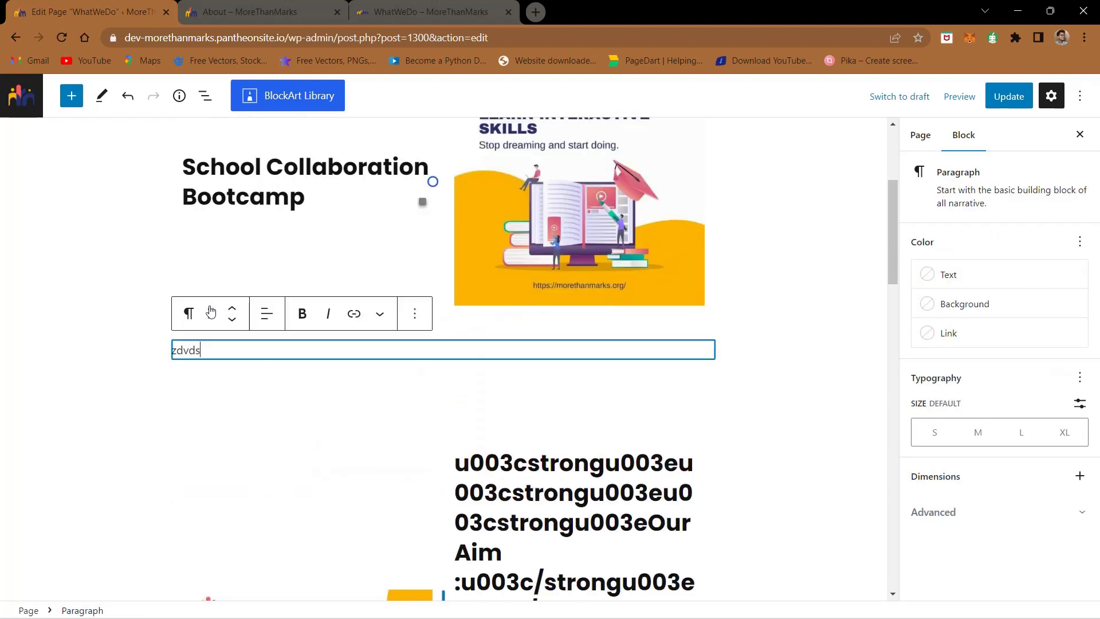
drag(211, 311, 258, 313)
scroll(269, 364, down, 1)
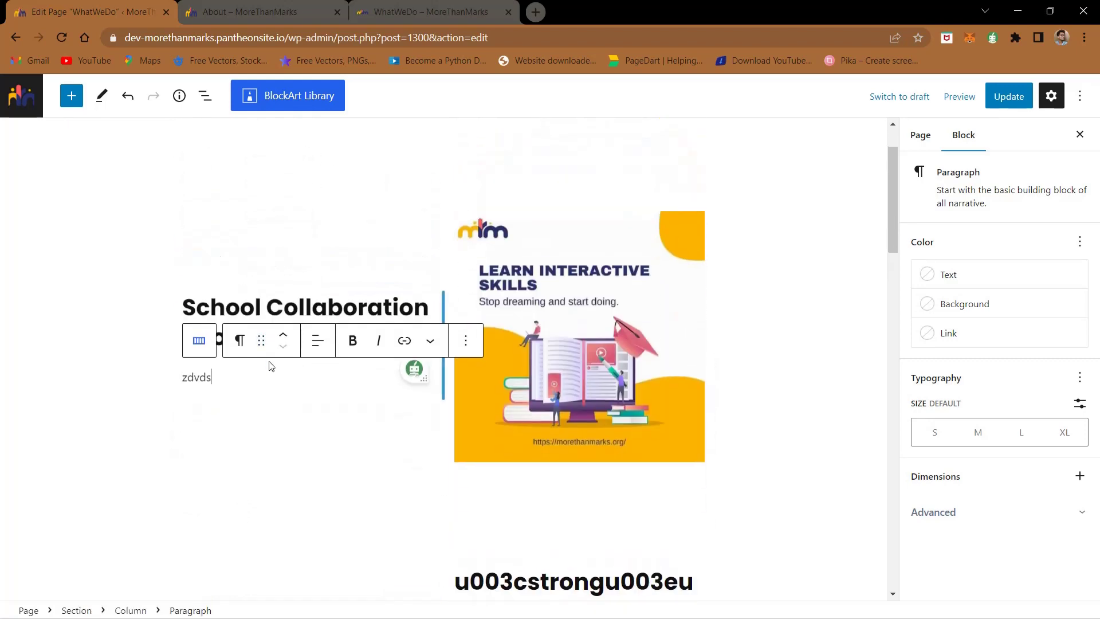
- Replace the placeholder paragraph with the School Collaboration Bootcamp description copied from the reference page
click(409, 4)
drag(547, 314, 1075, 352)
key(ctrl+c)
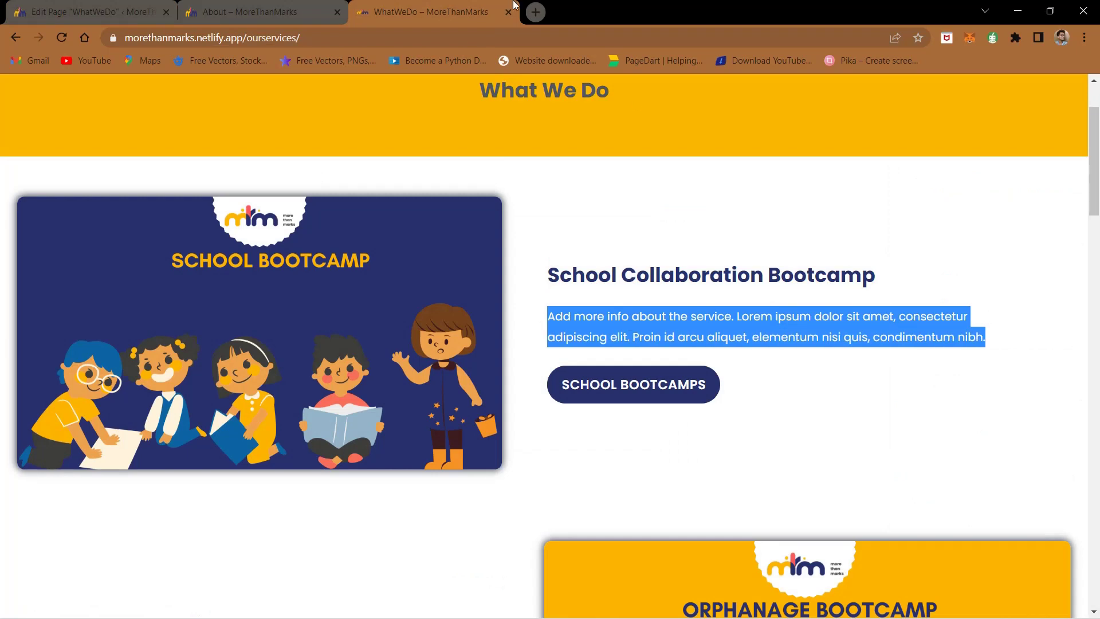
click(95, 5)
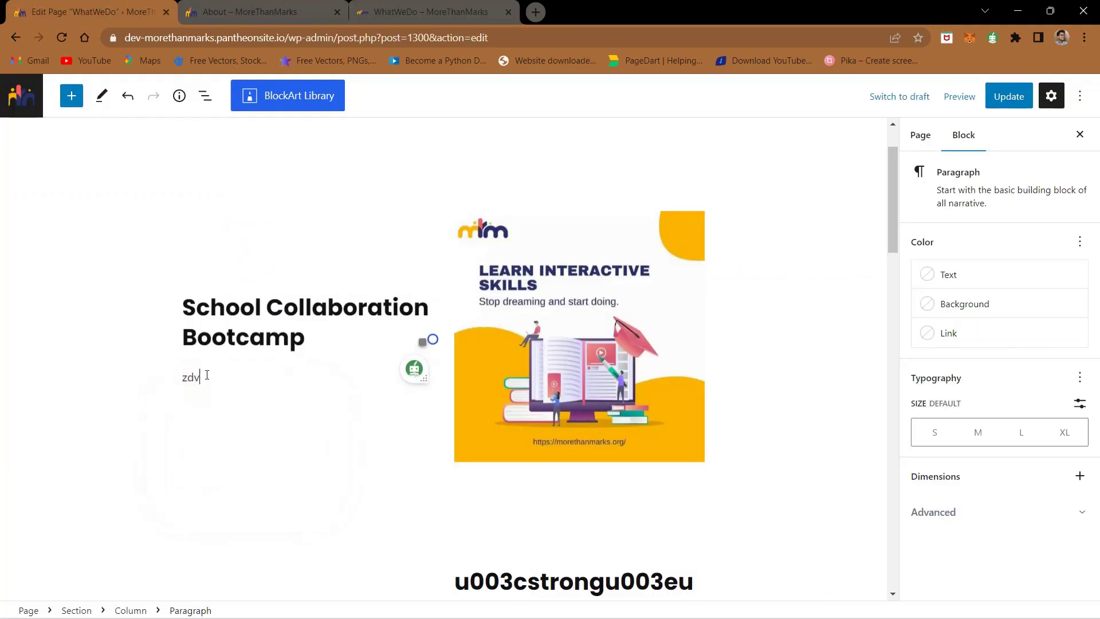
key(BackSpace)
key(ctrl+v)
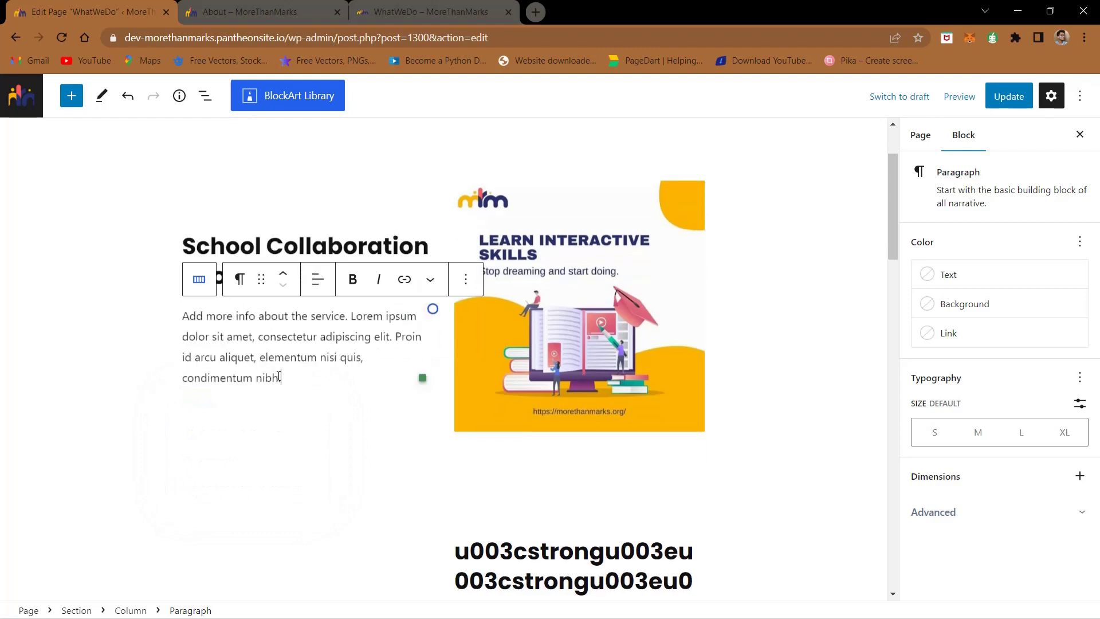
- Move the Learn Interactive Skills image column ahead of the School Collaboration Bootcamp text column
click(534, 310)
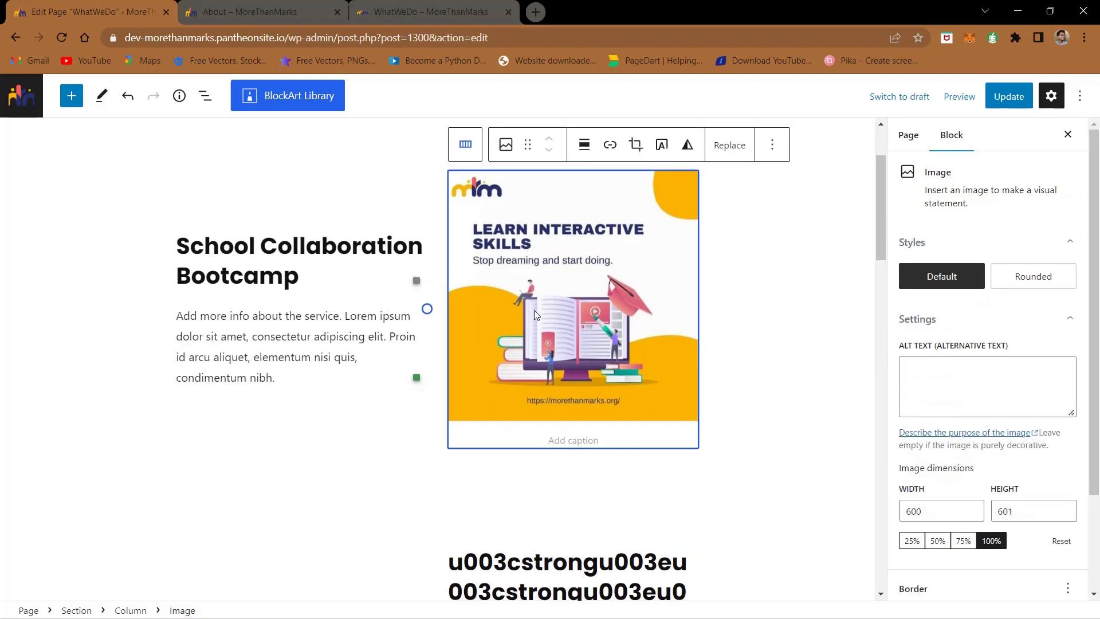
click(471, 138)
click(548, 144)
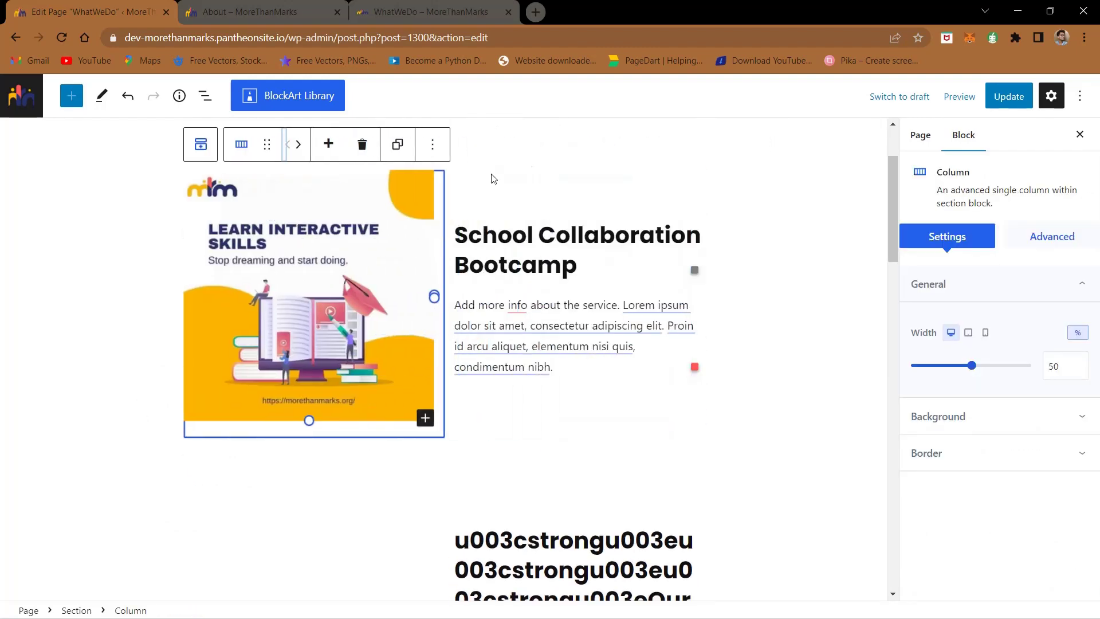
- Save the School Bootcamp image from the reference What We Do page to the computer
key(ctrl+Tab)
key(ctrl+Tab)
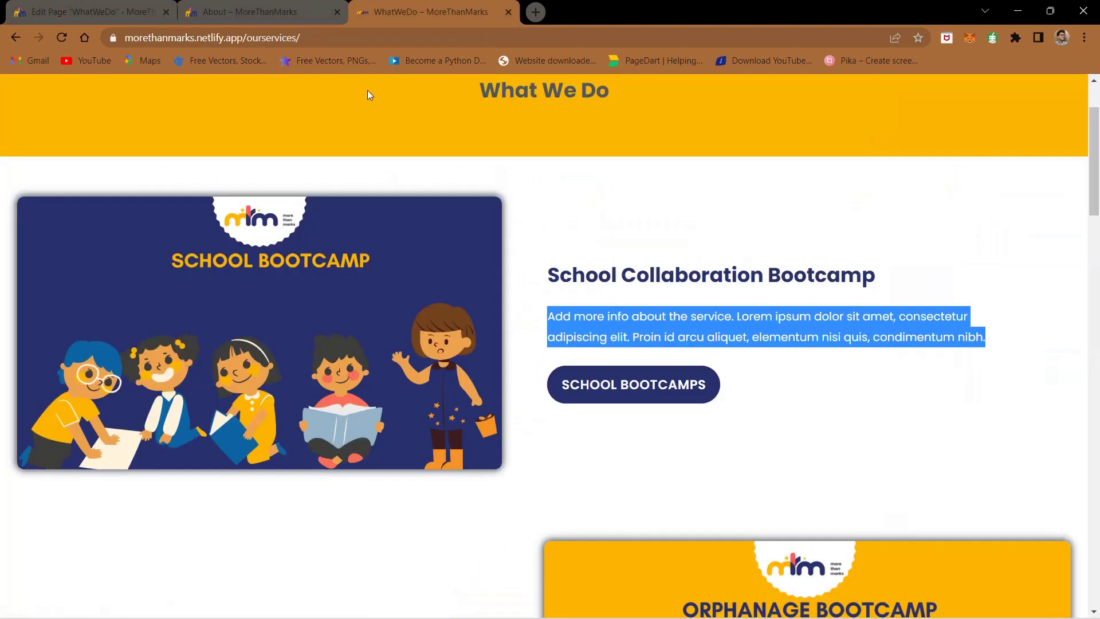
right_click(340, 269)
right_click(306, 319)
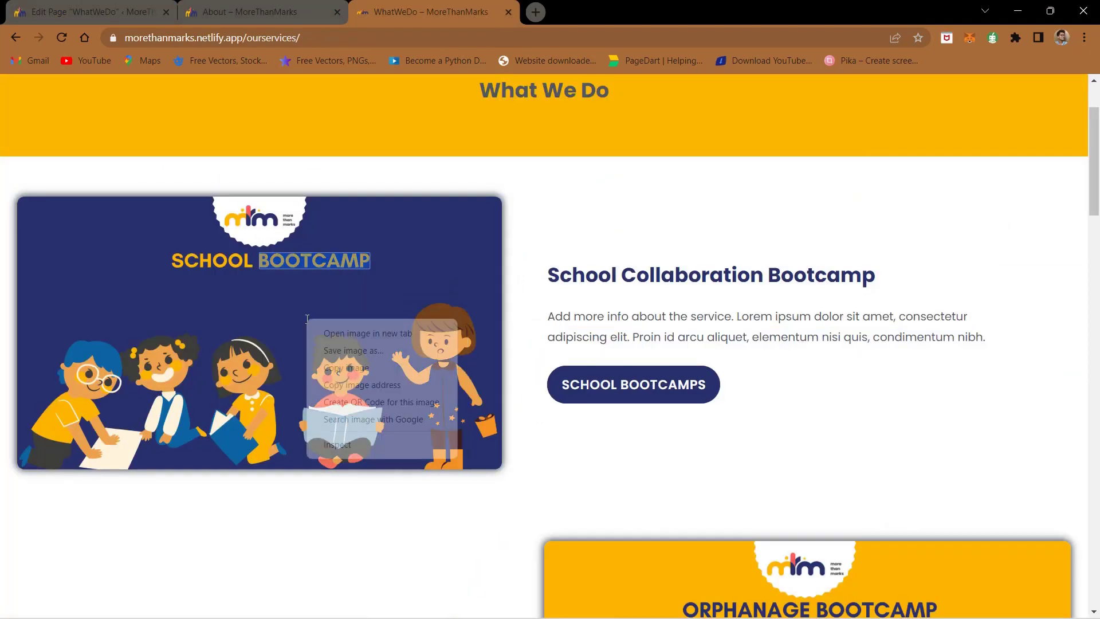
click(343, 351)
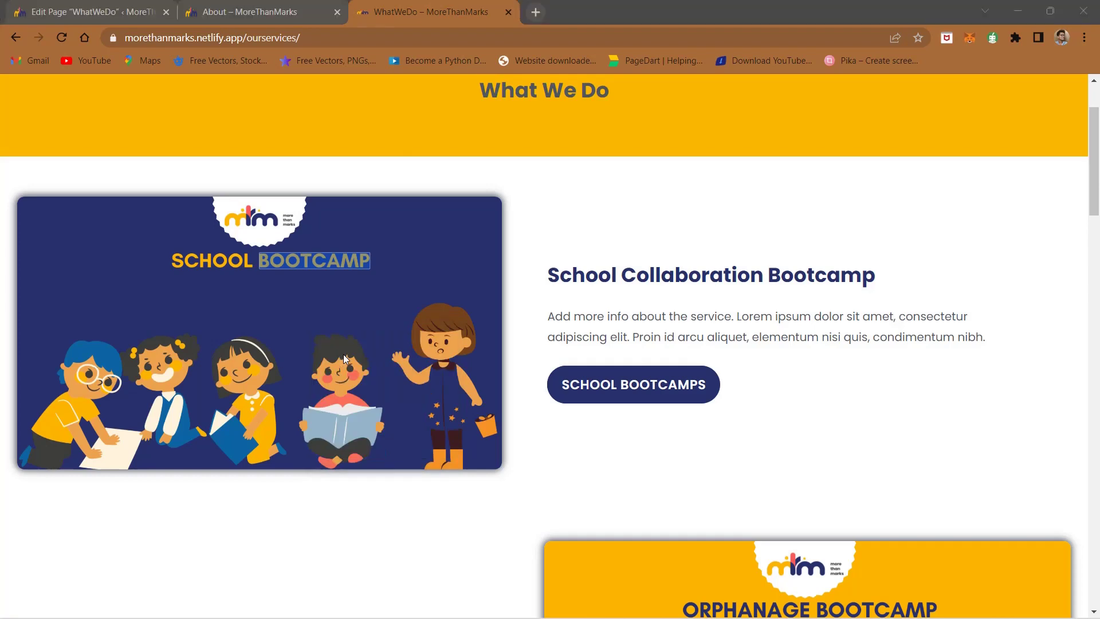
click(346, 360)
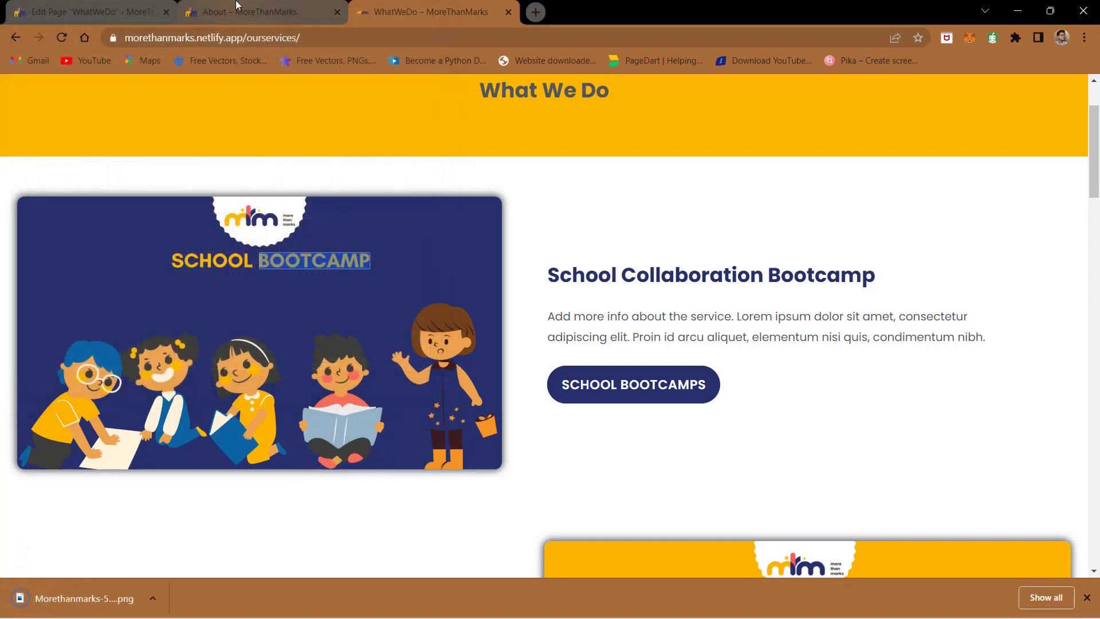
- Save the Orphanage Bootcamp image from the reference page to the Downloads folder
scroll(377, 293, down, 6)
right_click(607, 227)
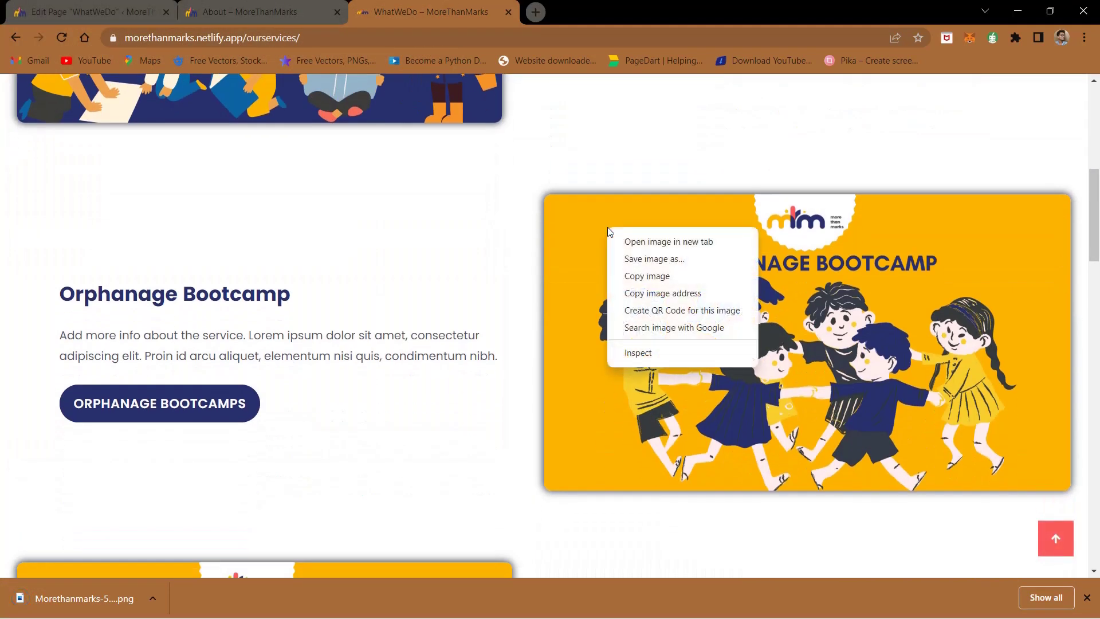
click(646, 259)
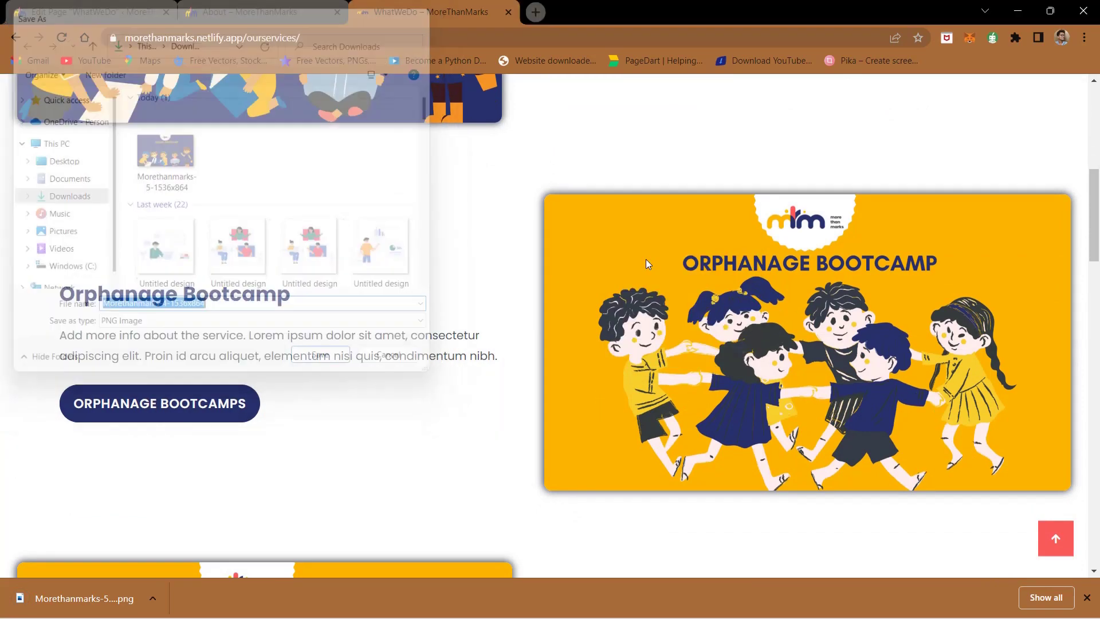
key(Return)
- Replace the Learn Interactive Skills image in the WhatWeDo page with an upload of Morethanmarks-5-1536x864
click(92, 12)
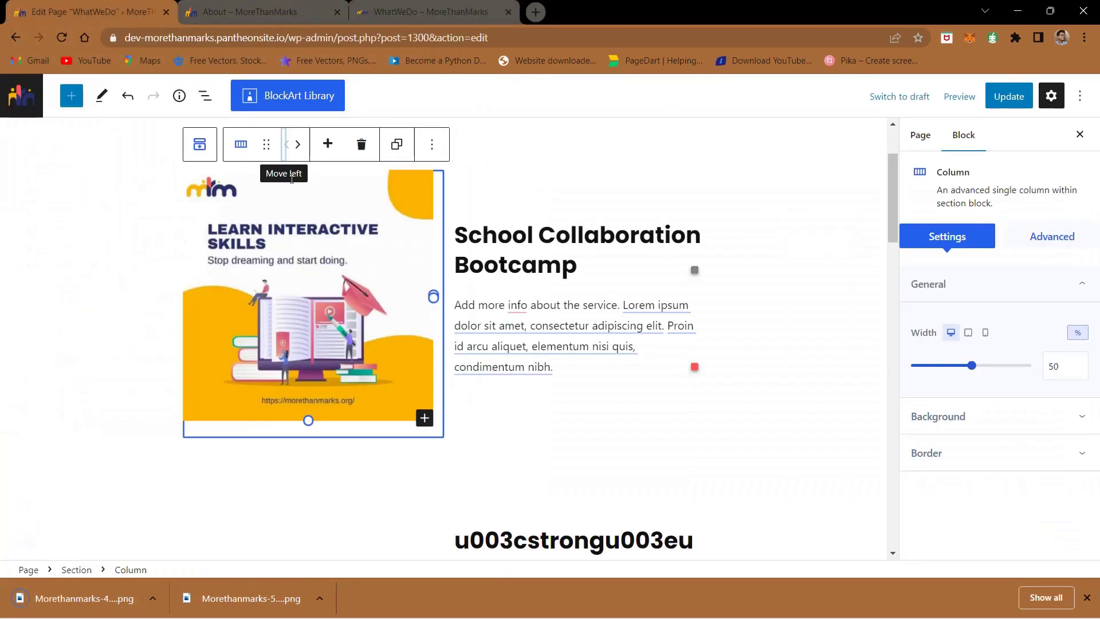
click(355, 218)
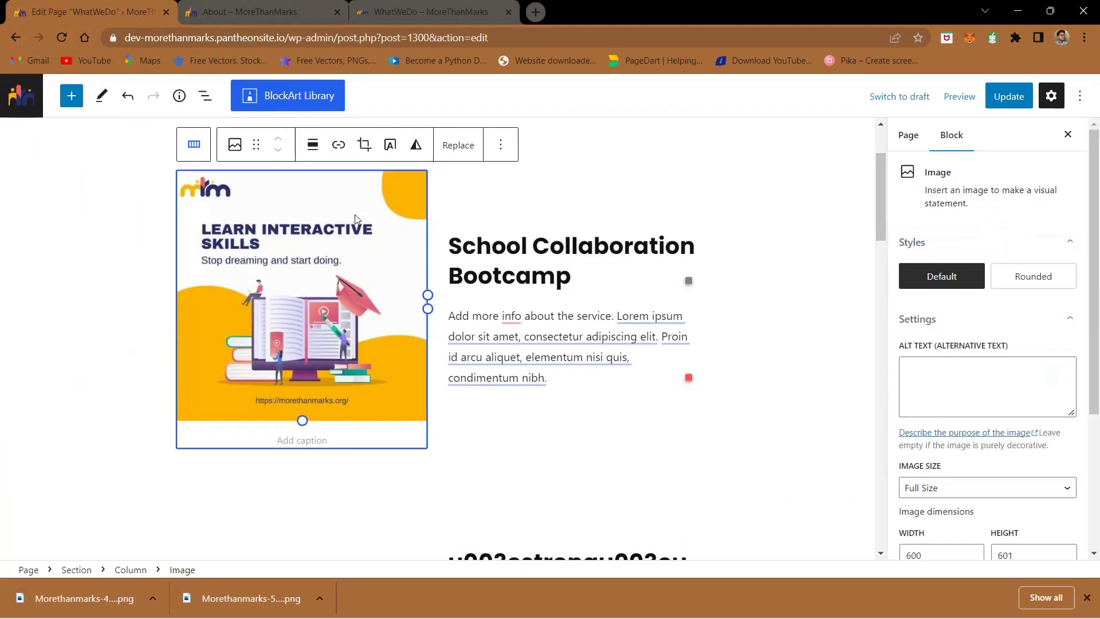
click(441, 148)
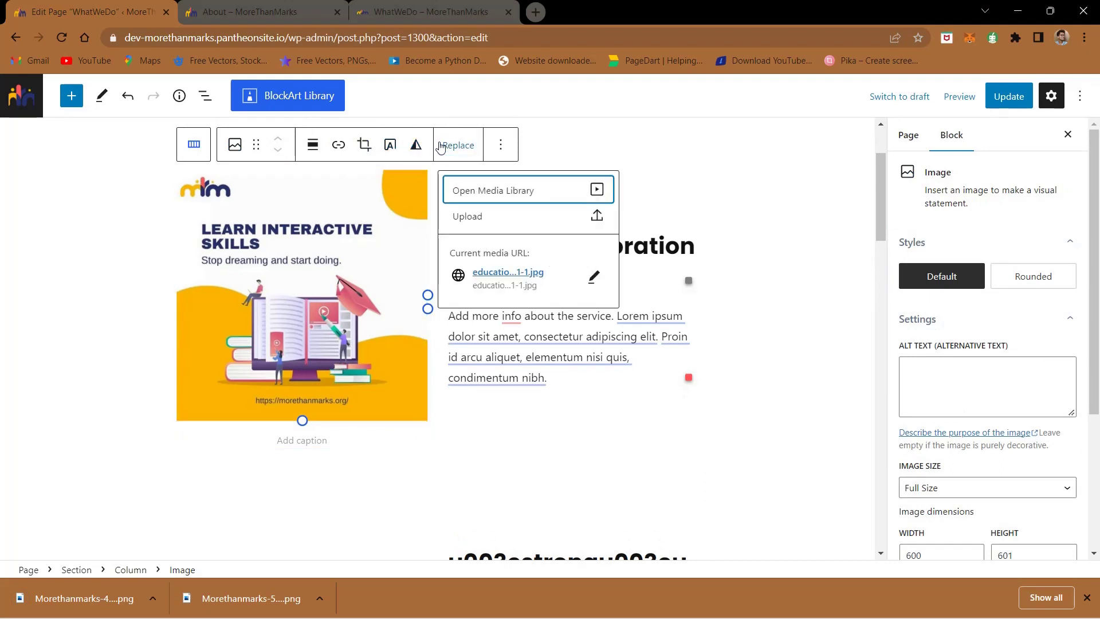
click(479, 216)
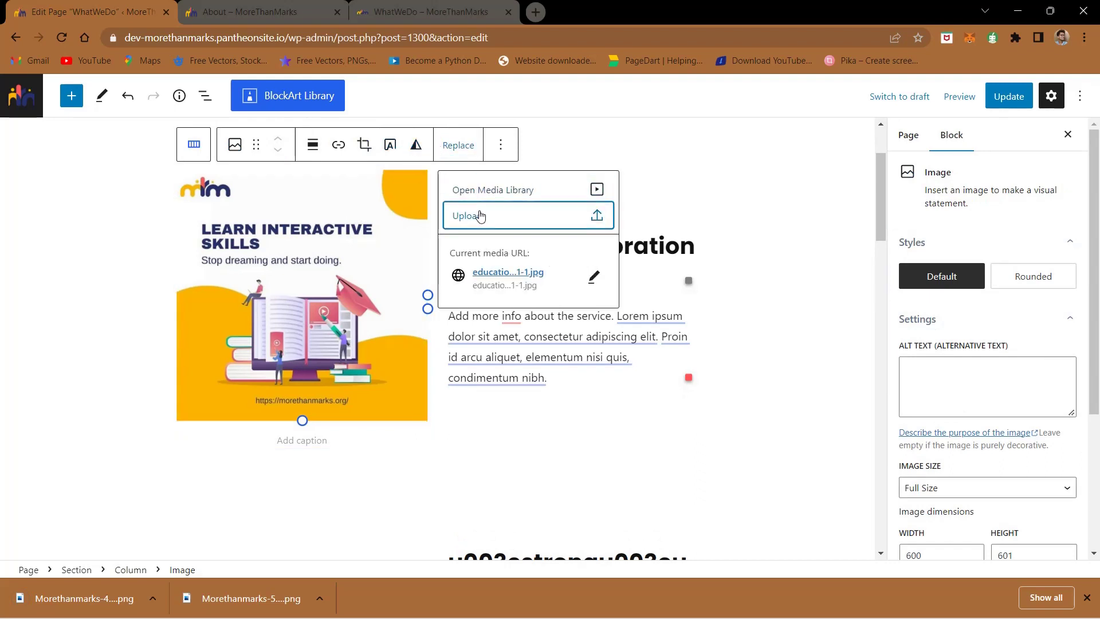
click(180, 165)
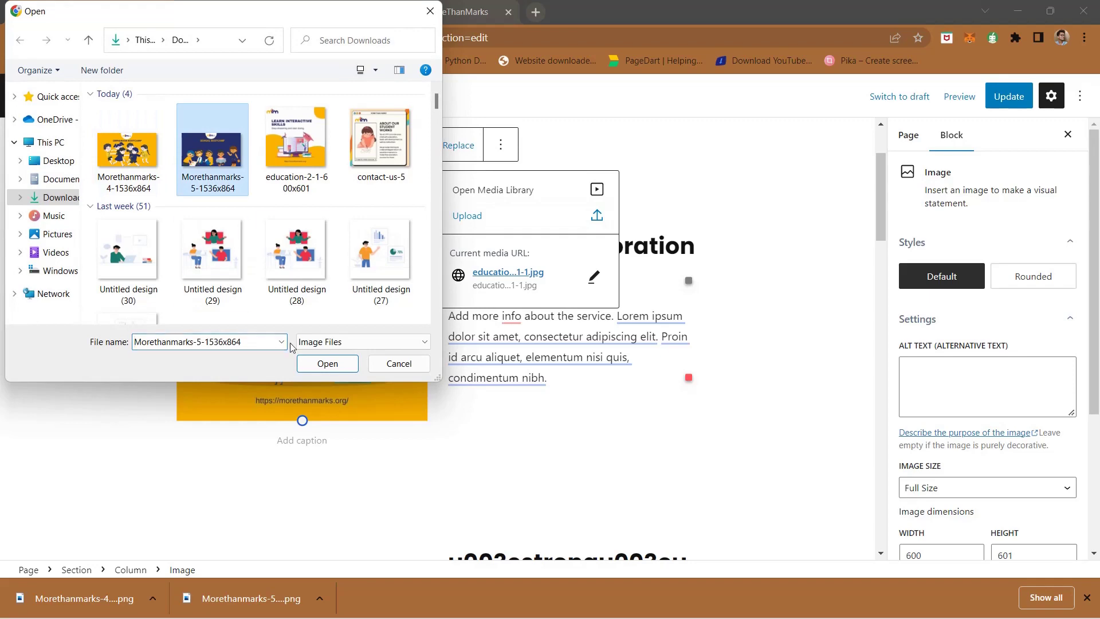
click(328, 364)
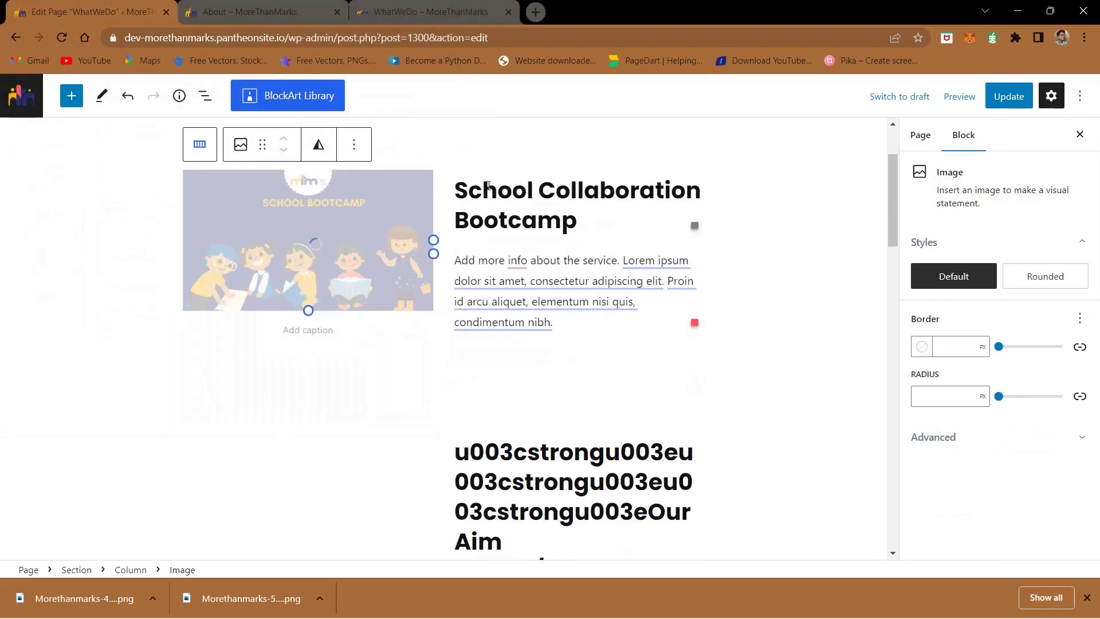
click(490, 169)
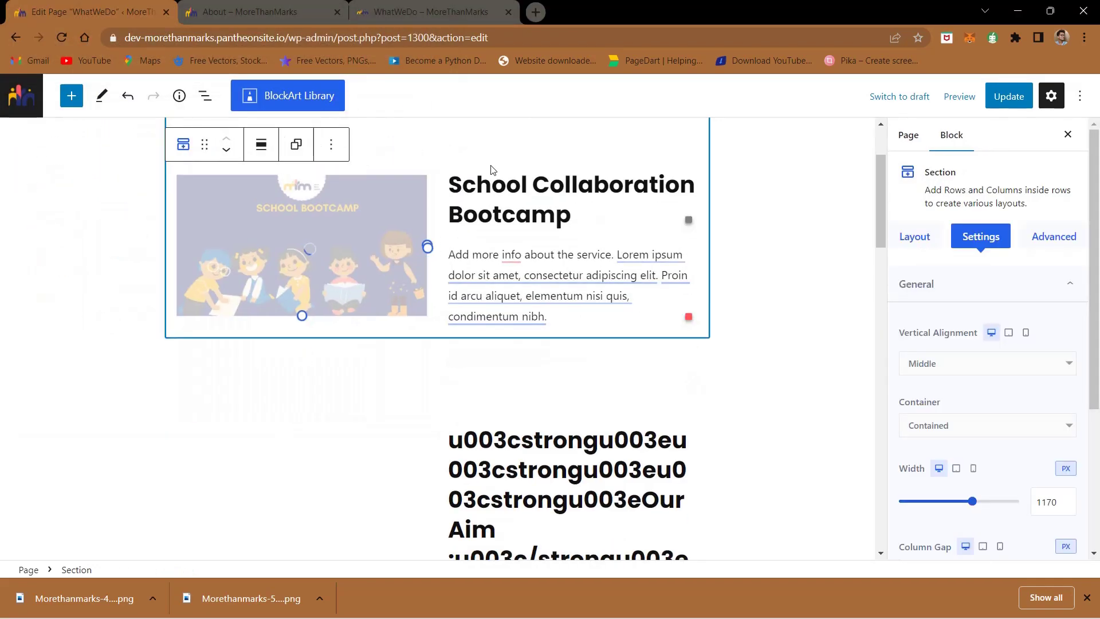
- Set the School Collaboration Bootcamp section's alignment to Wide width
click(262, 145)
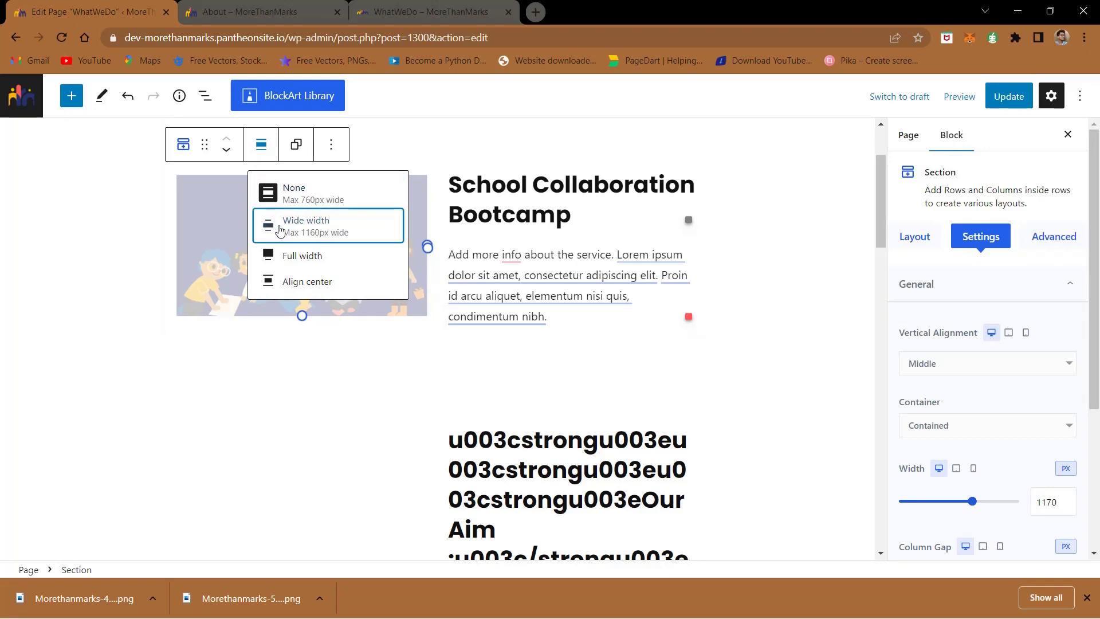
click(280, 230)
scroll(375, 331, up, 1)
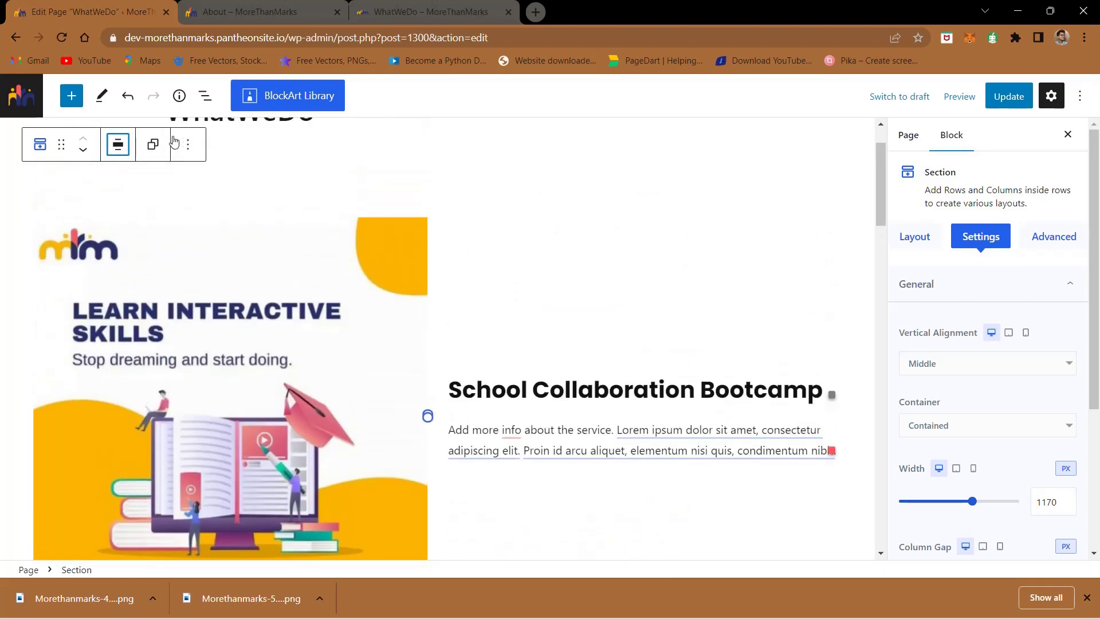
click(118, 144)
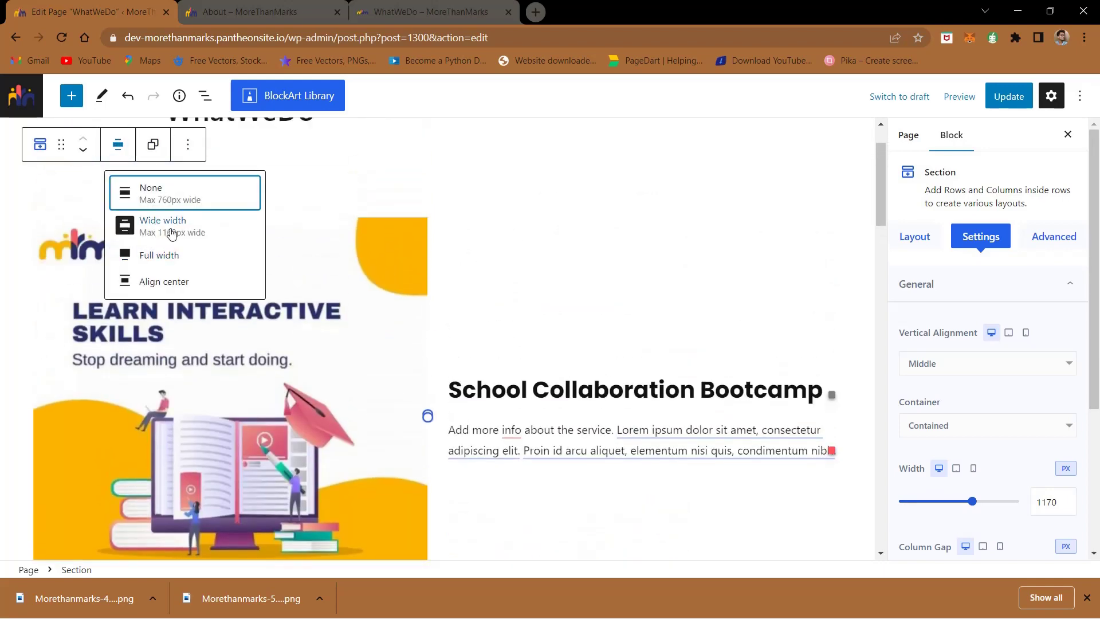
click(441, 277)
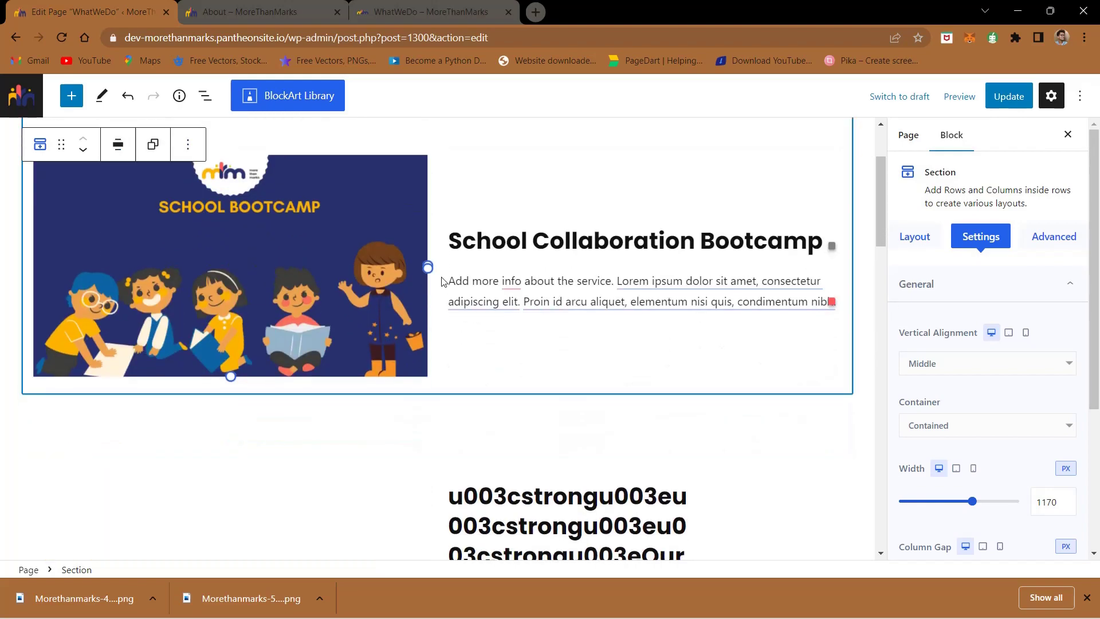
- Give the School Bootcamp image a 2 px border and a 10 px corner radius, following the reference What We Do page
click(349, 182)
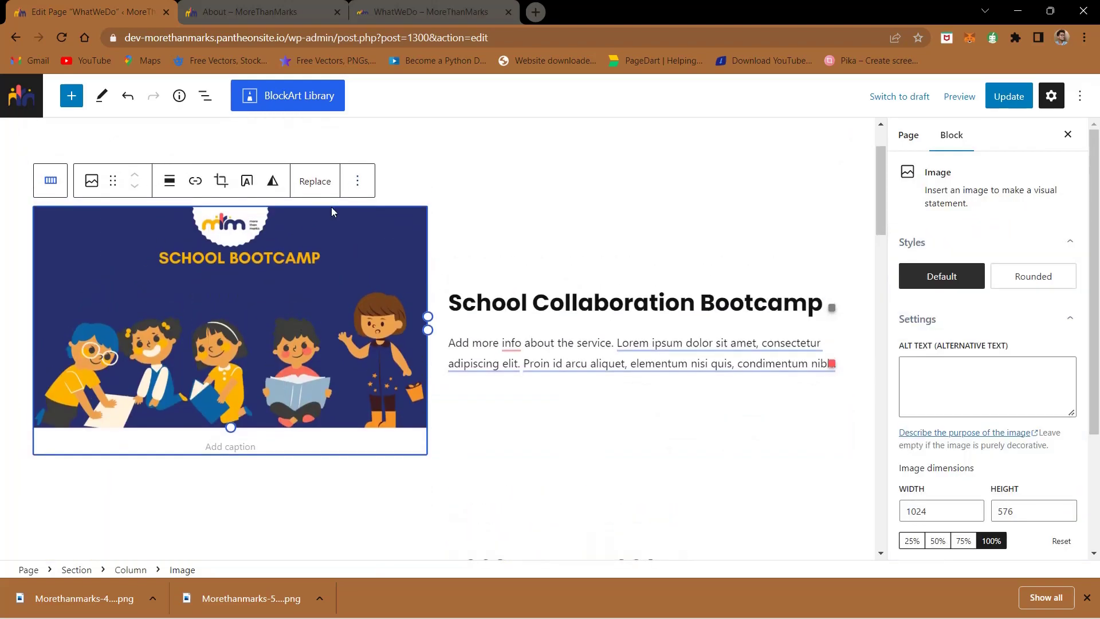
click(408, 12)
scroll(362, 235, up, 5)
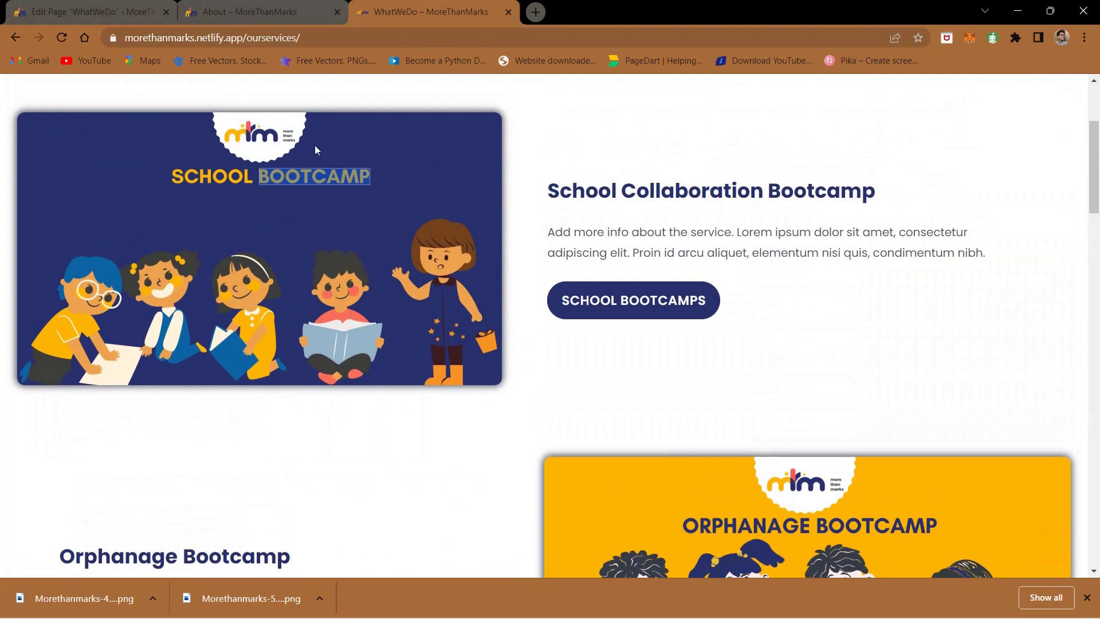
click(236, 11)
click(47, 4)
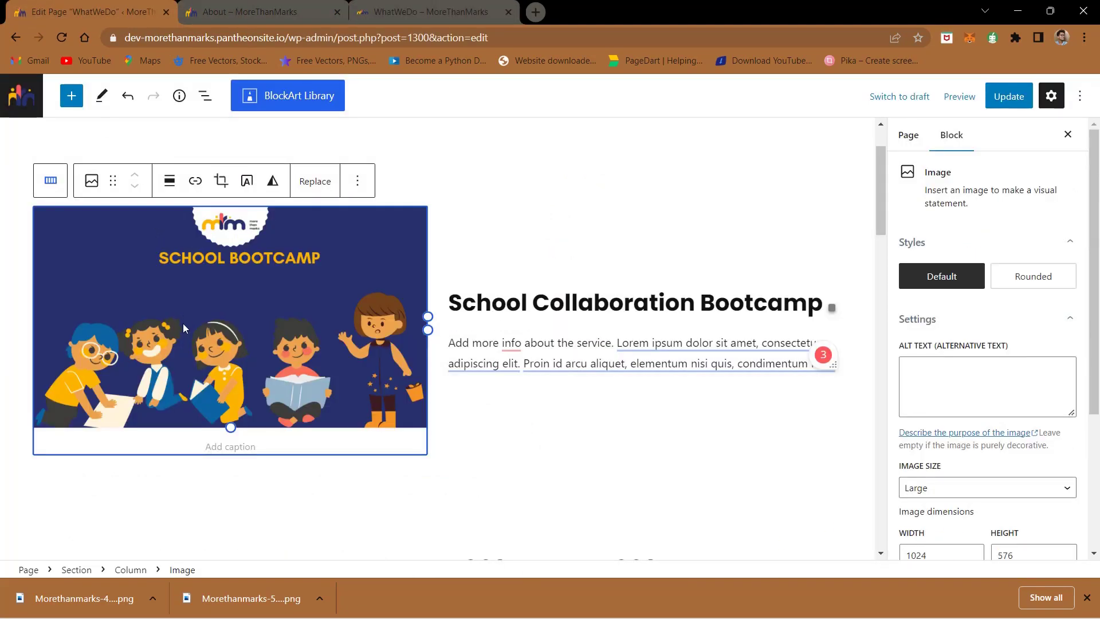
scroll(938, 385, down, 4)
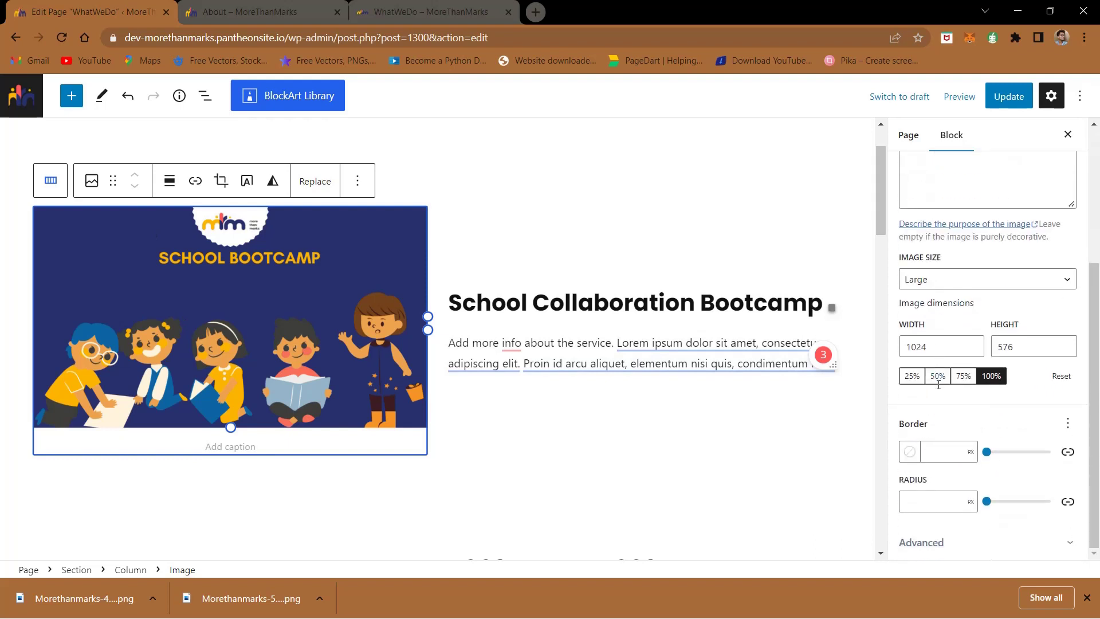
click(940, 452)
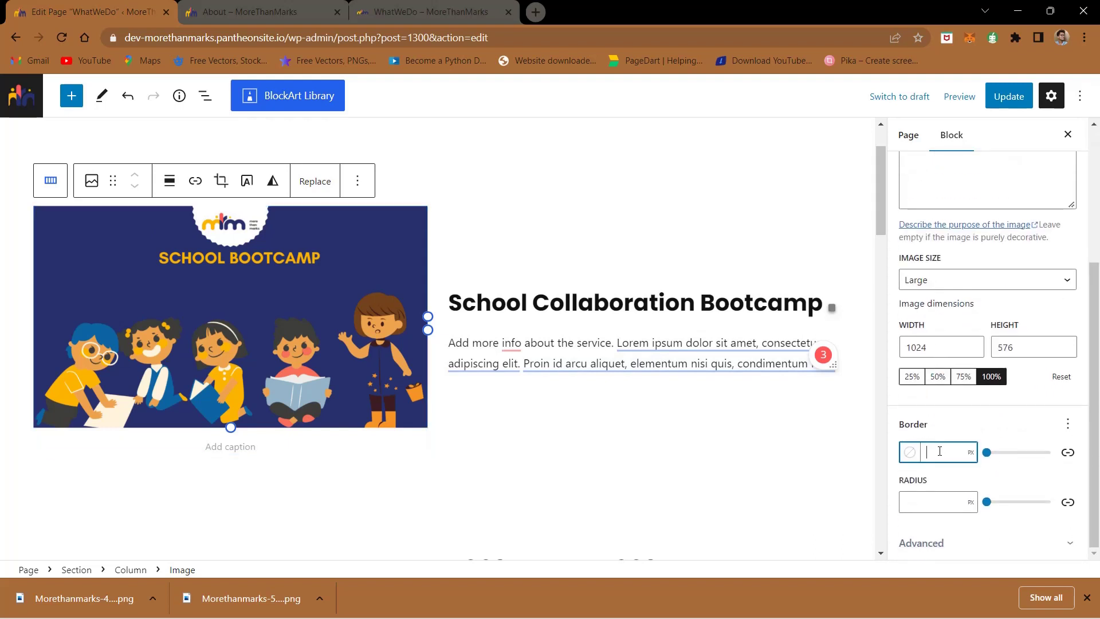
text(2)
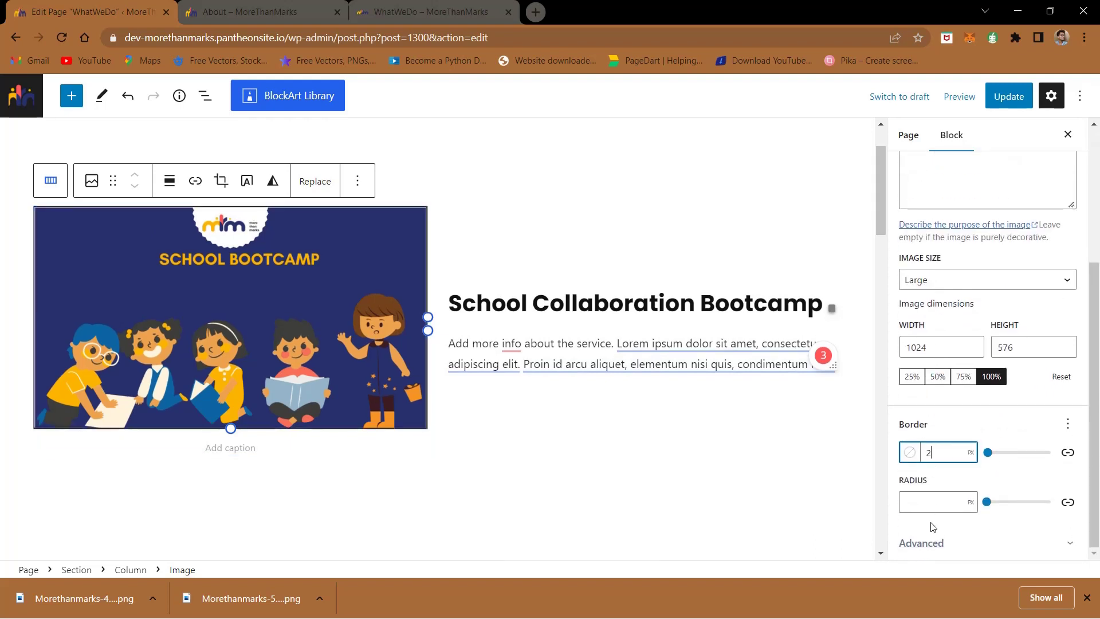
drag(987, 502, 887, 510)
click(913, 504)
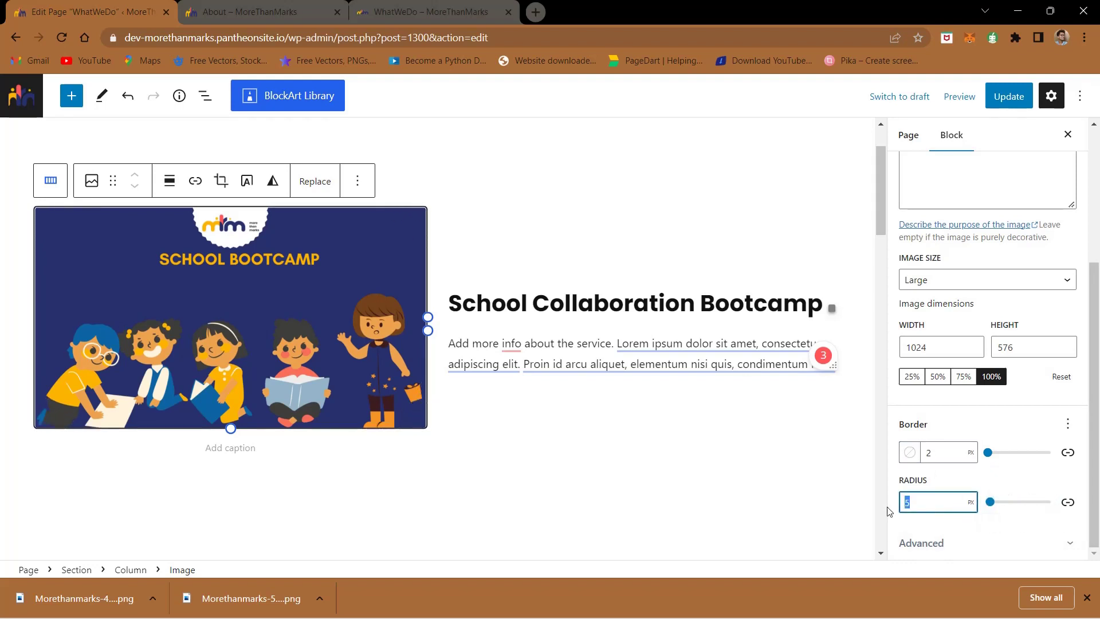
text(10)
- Set the School Bootcamp image's border width to 0 px and update the page
click(955, 454)
key(BackSpace)
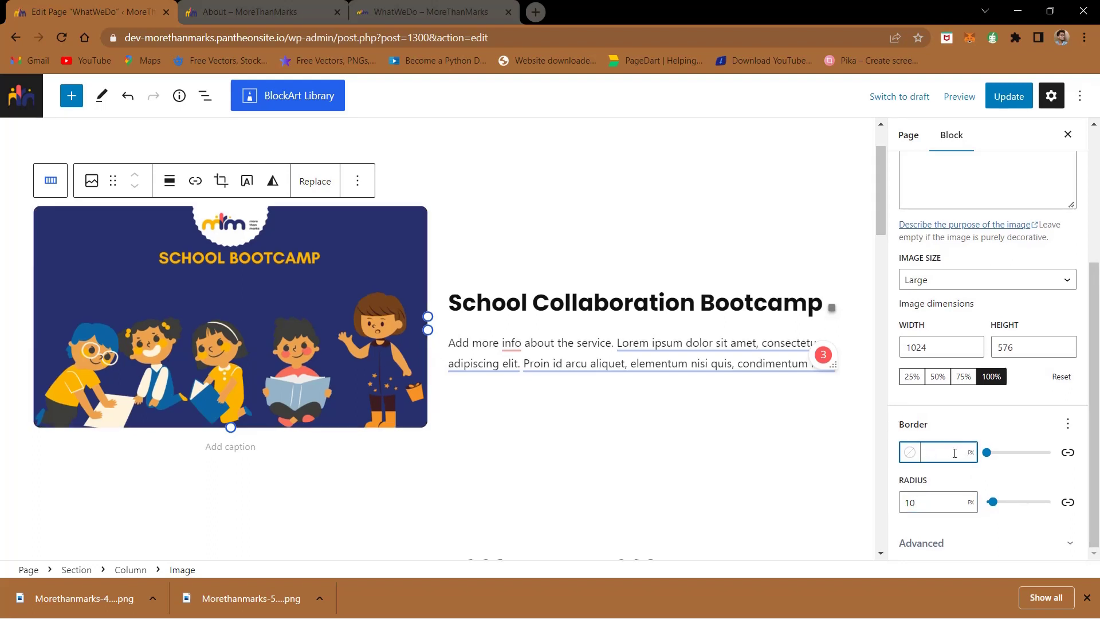
text(1)
key(BackSpace)
text(0)
scroll(970, 341, up, 4)
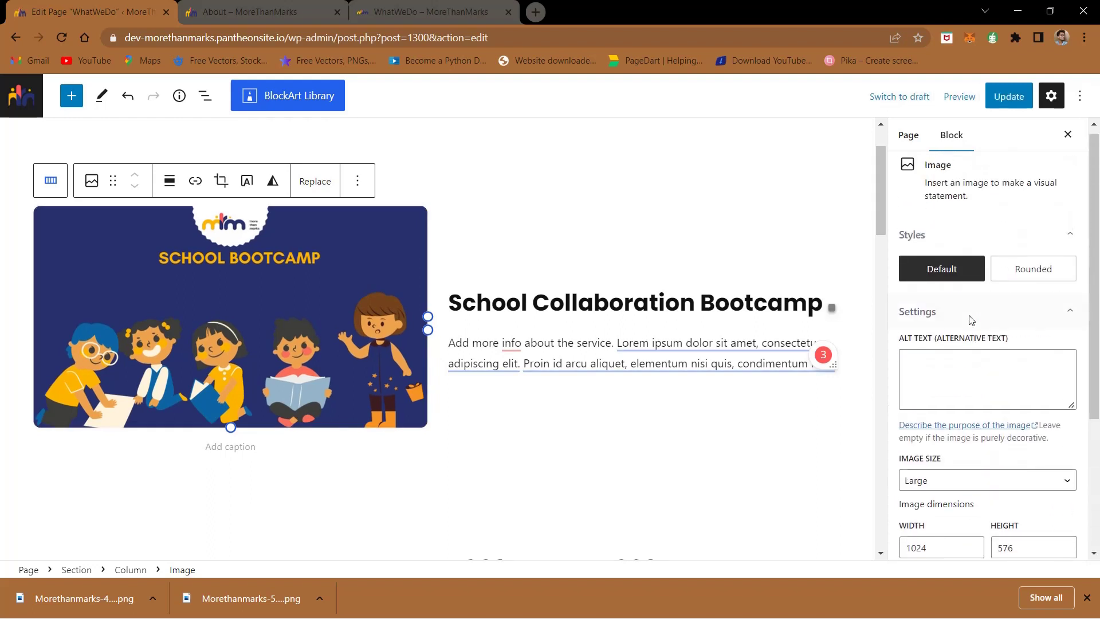
scroll(957, 351, down, 4)
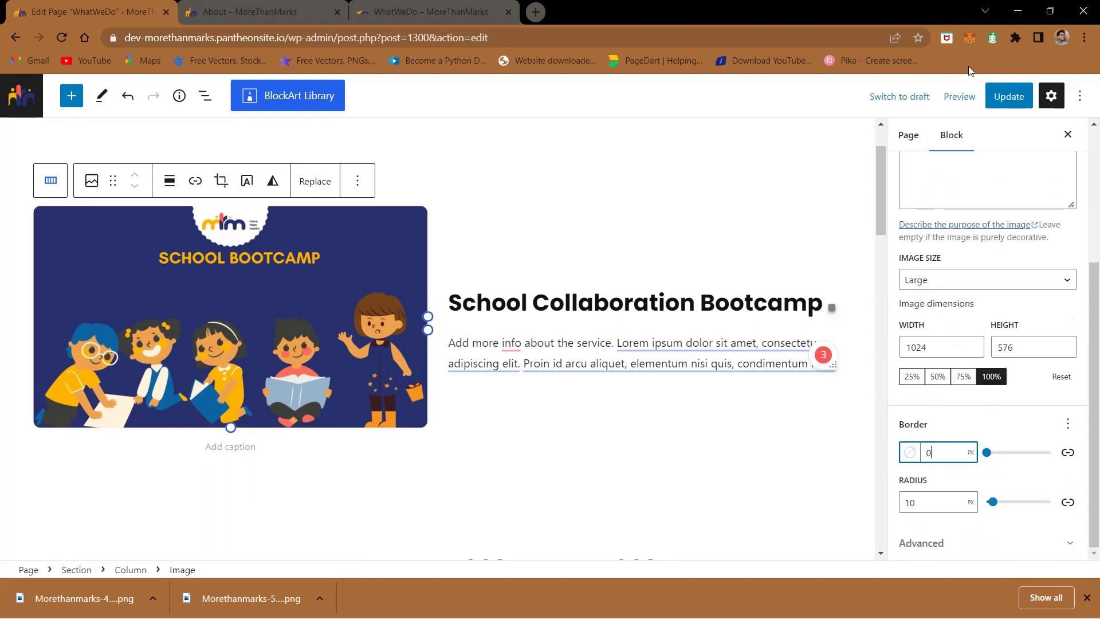
click(1008, 96)
- Check the bootcamp layout on the reference page and add a Buttons block below the School Collaboration Bootcamp paragraph
click(480, 7)
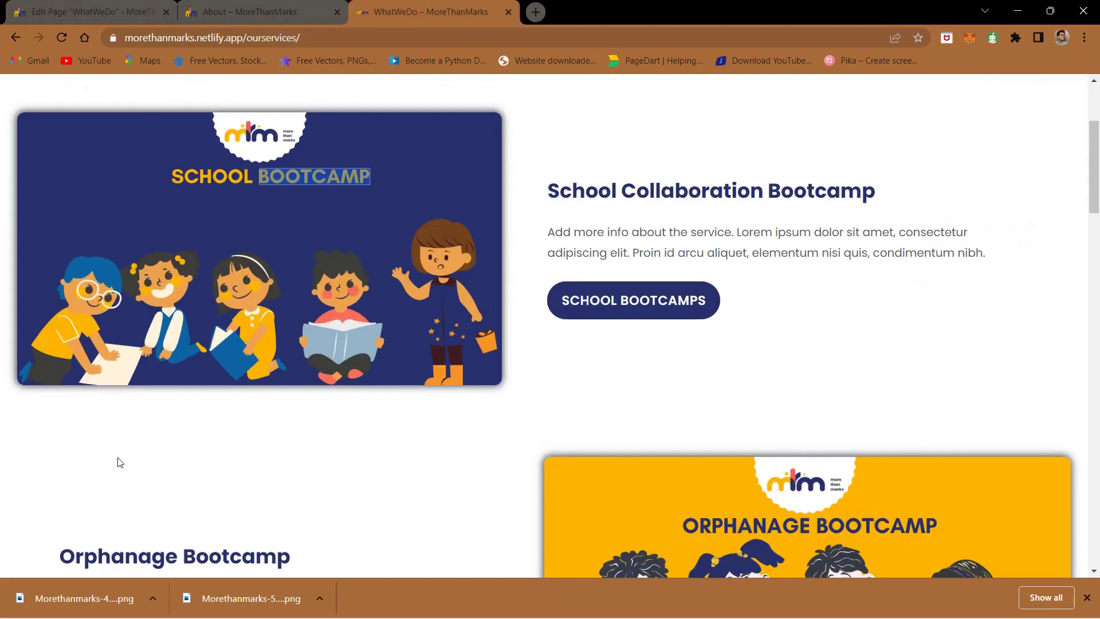
scroll(534, 279, down, 6)
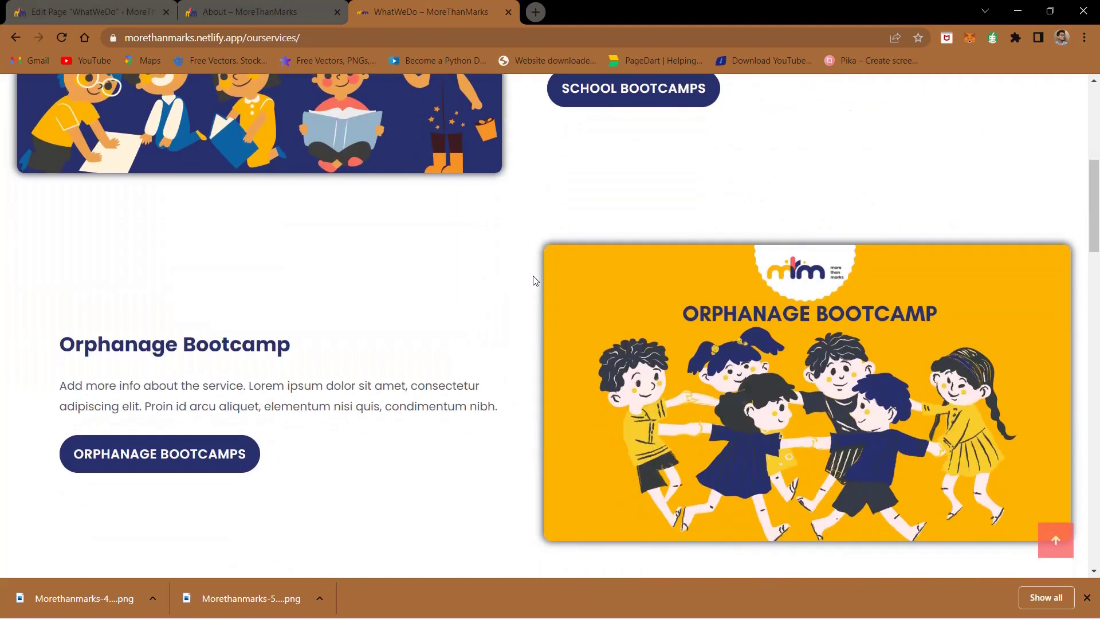
scroll(534, 280, up, 2)
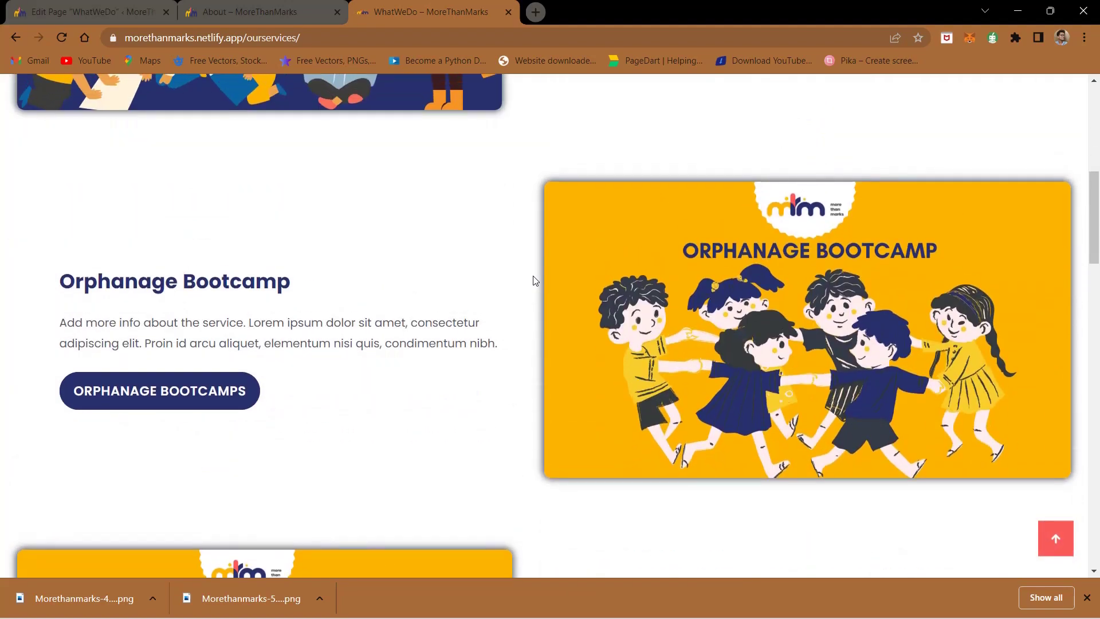
click(281, 7)
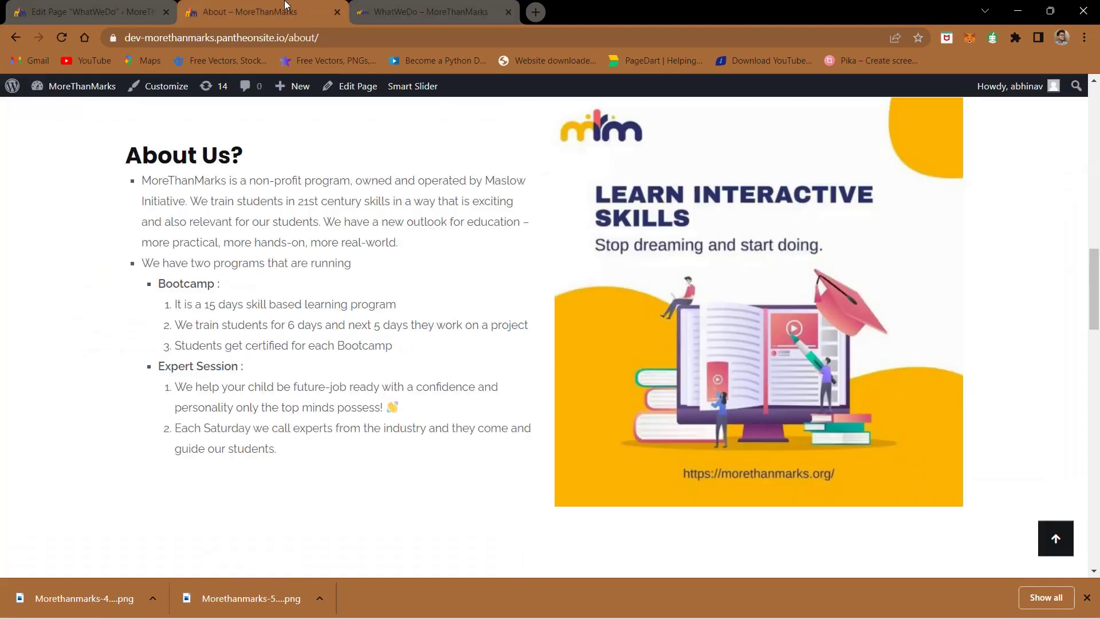
click(98, 6)
click(454, 214)
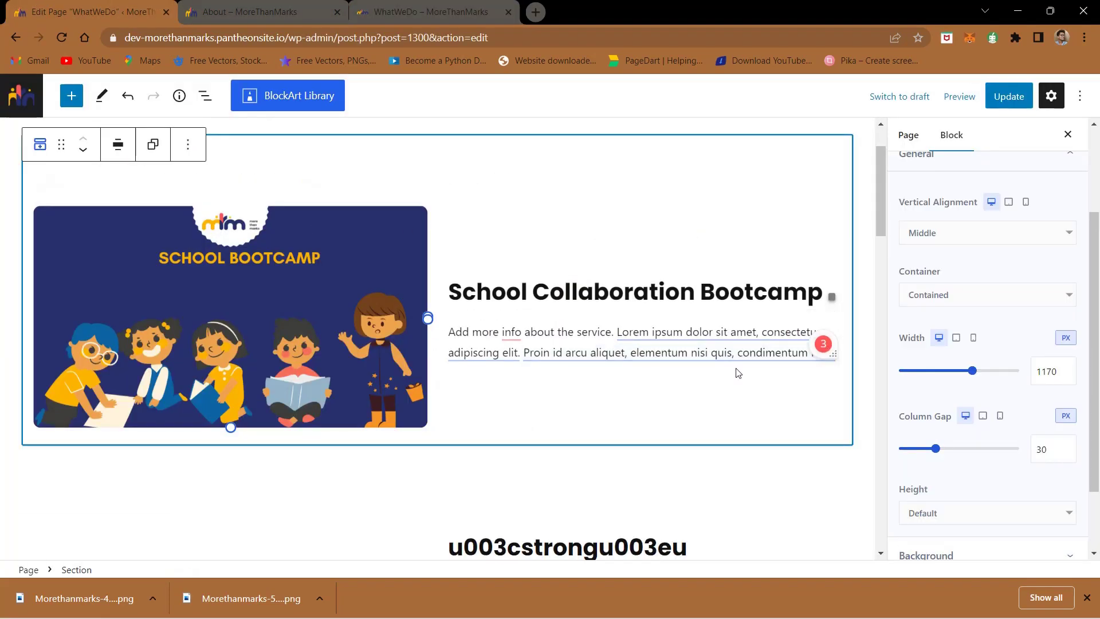
click(828, 370)
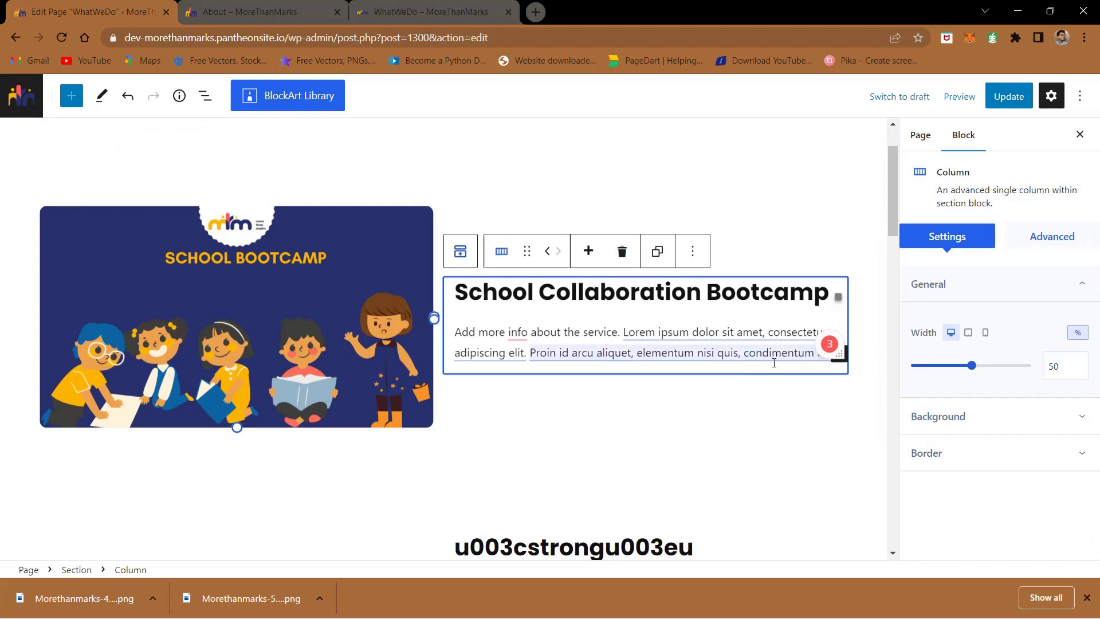
click(840, 361)
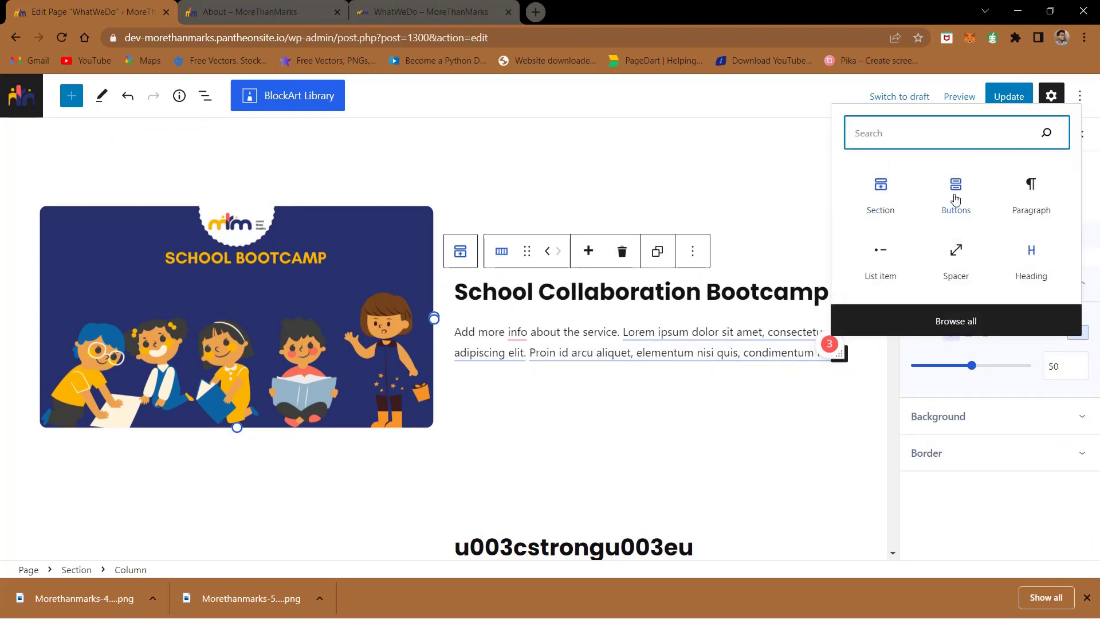
click(955, 199)
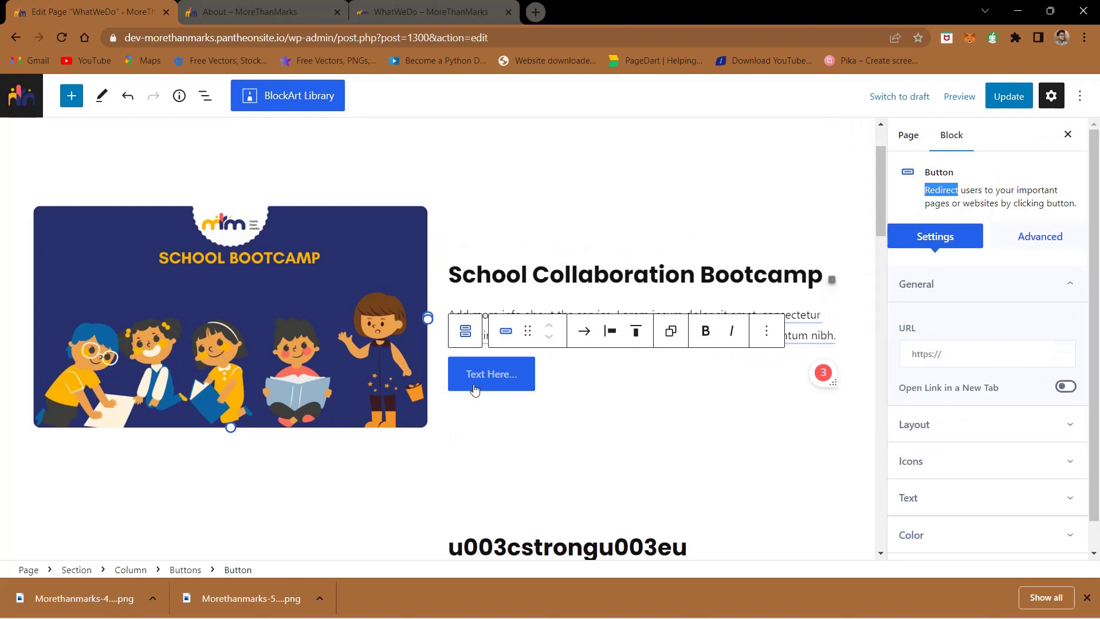
scroll(910, 388, down, 1)
click(928, 394)
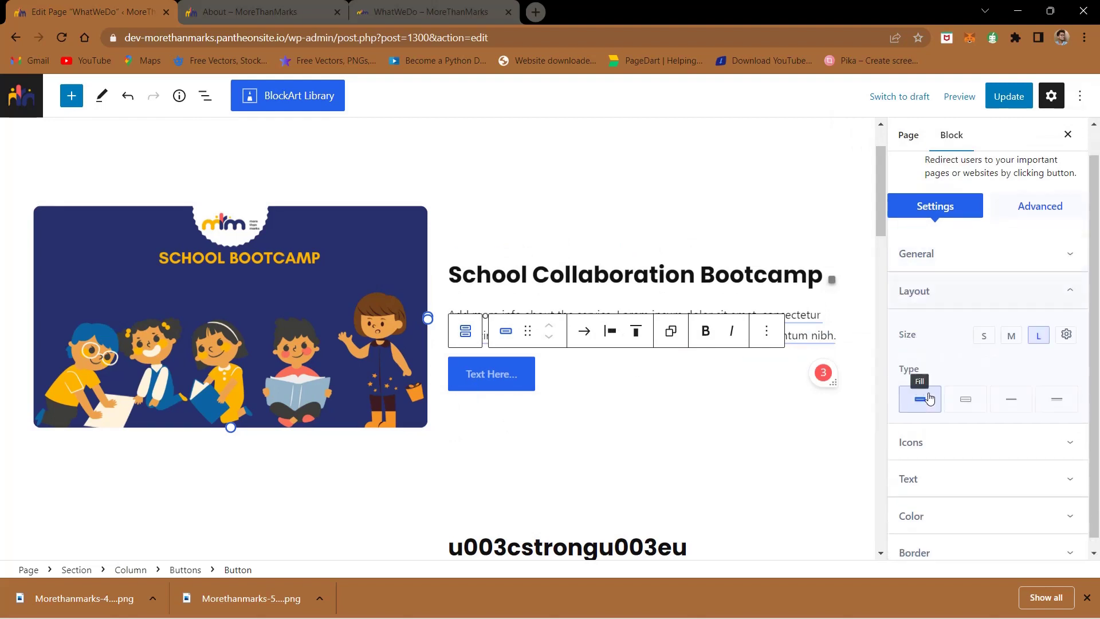
click(930, 400)
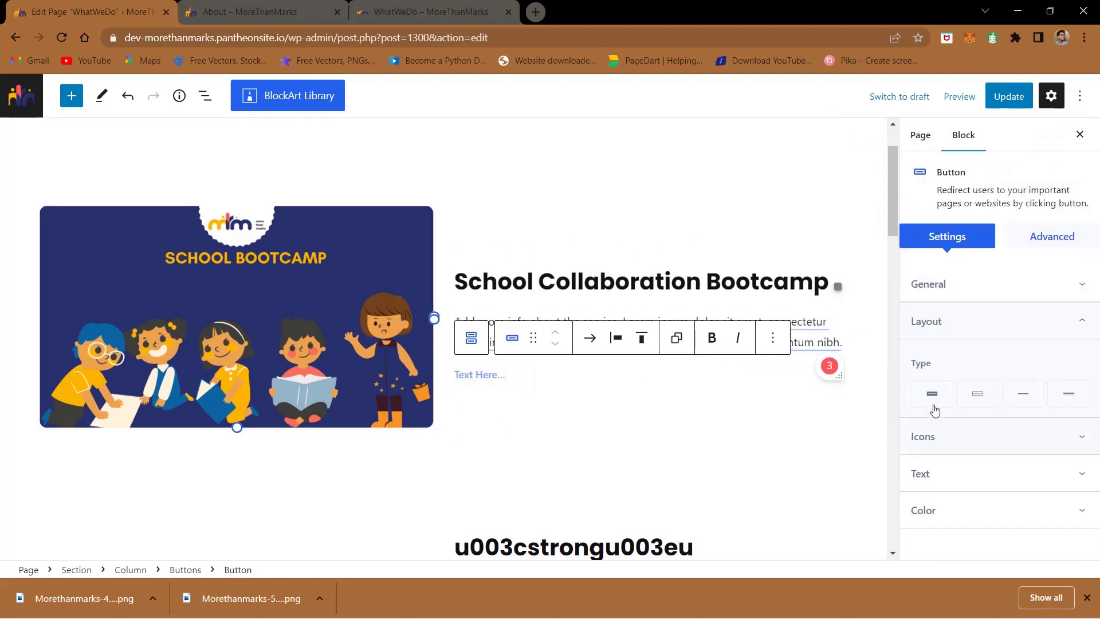
click(933, 404)
- Open the new button's normal background color for editing
scroll(937, 516, down, 1)
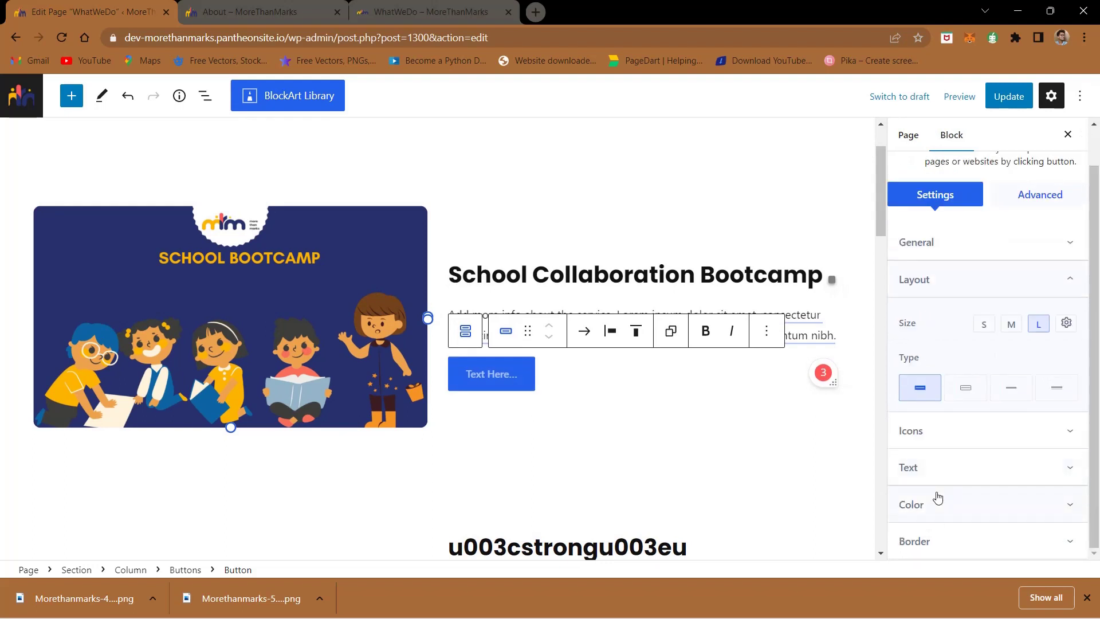
click(931, 542)
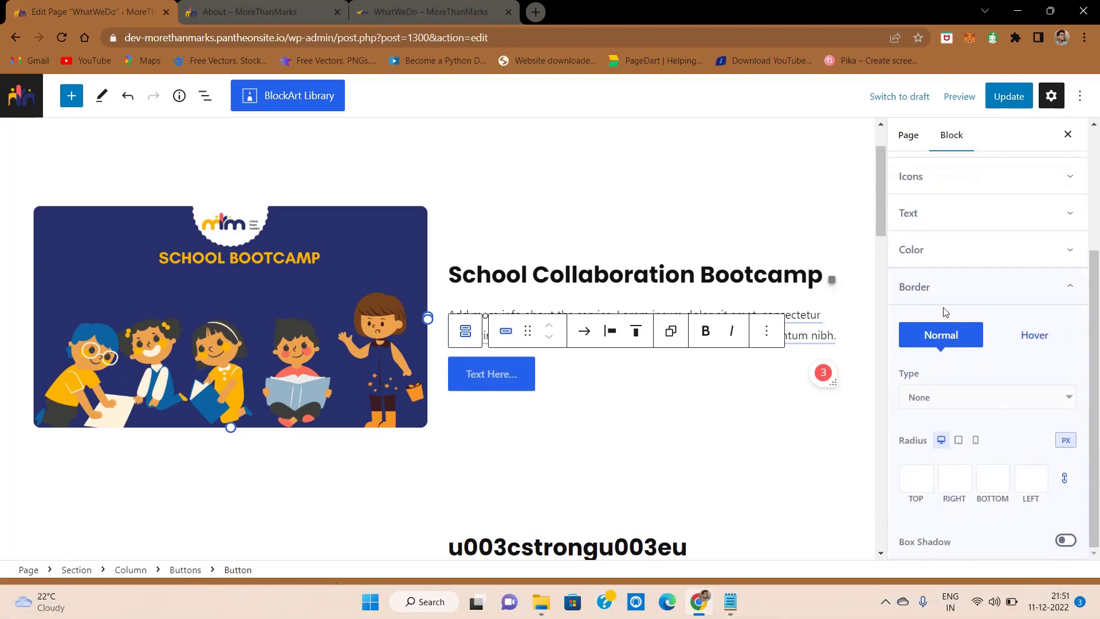
click(943, 236)
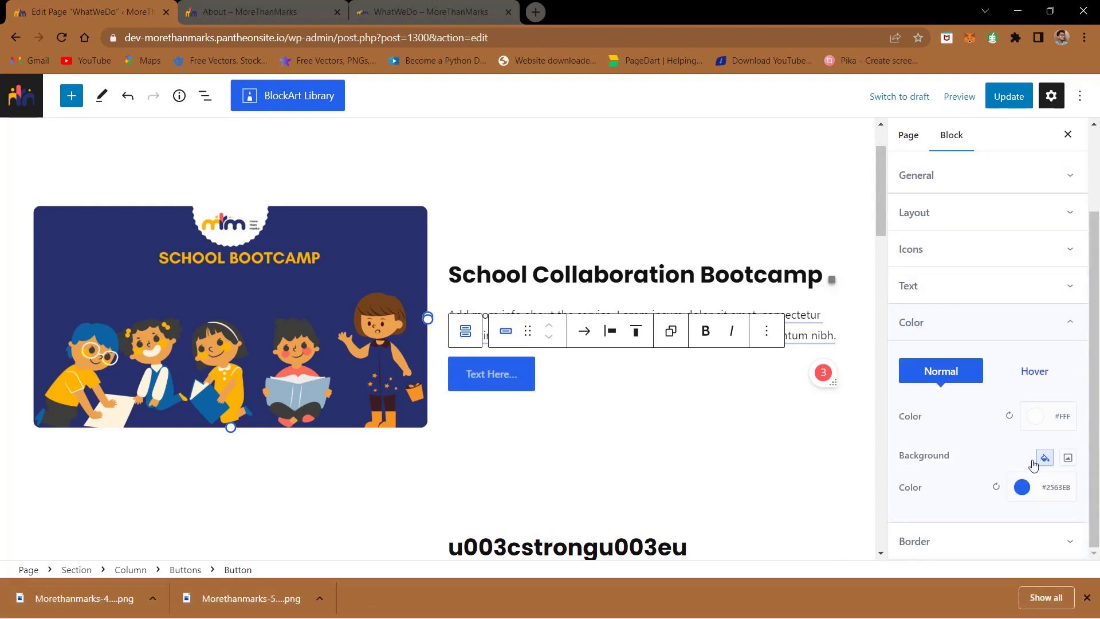
click(1023, 487)
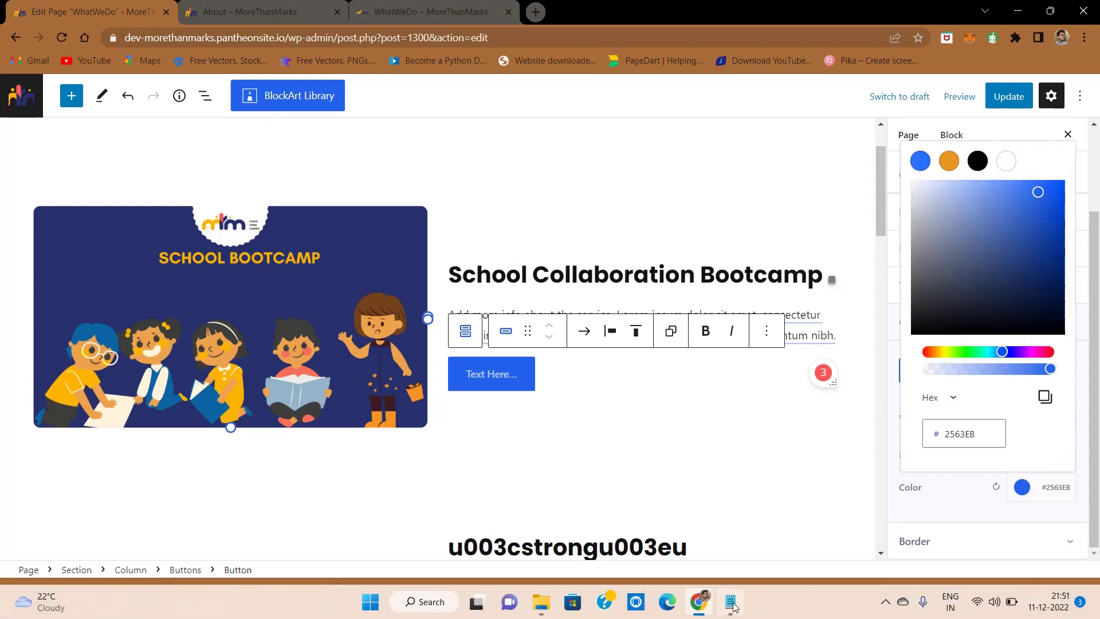